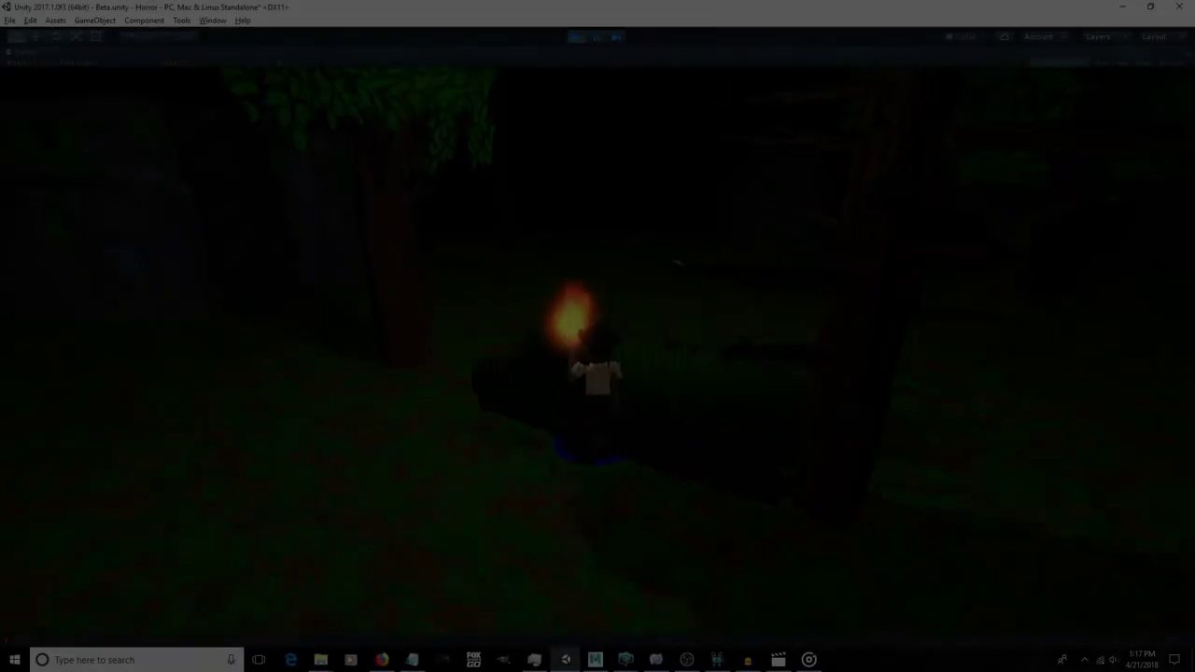
Playtest the night forest by walking the torch-carrying character along the fence and past the trees.
key(w)
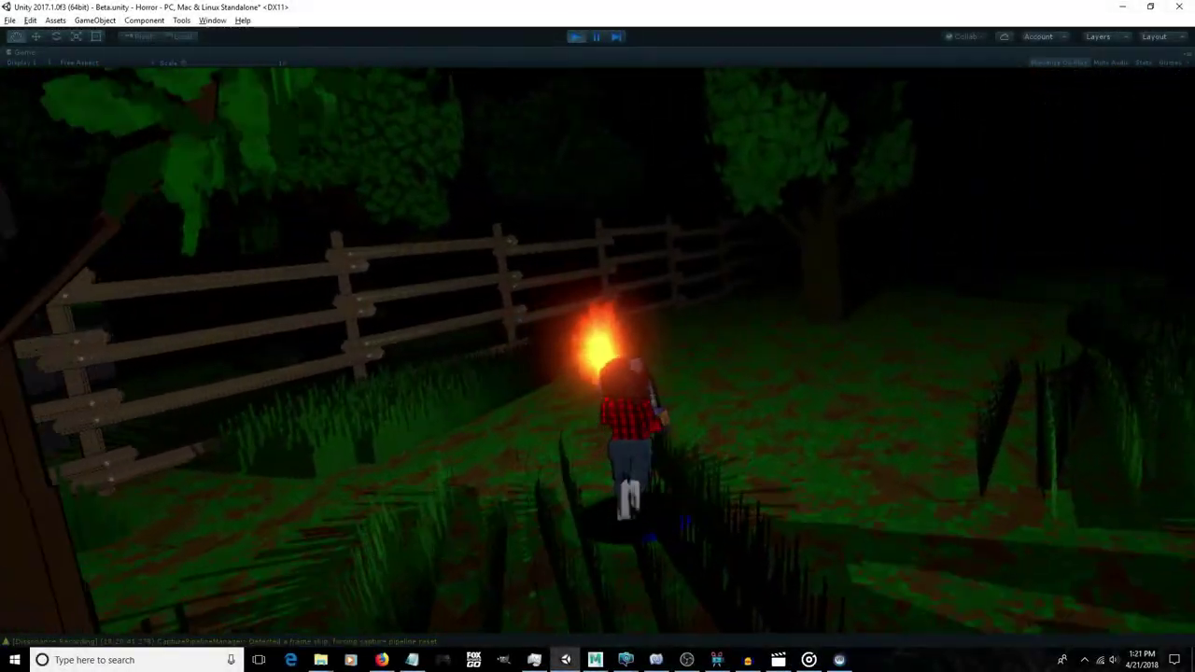
key(w)
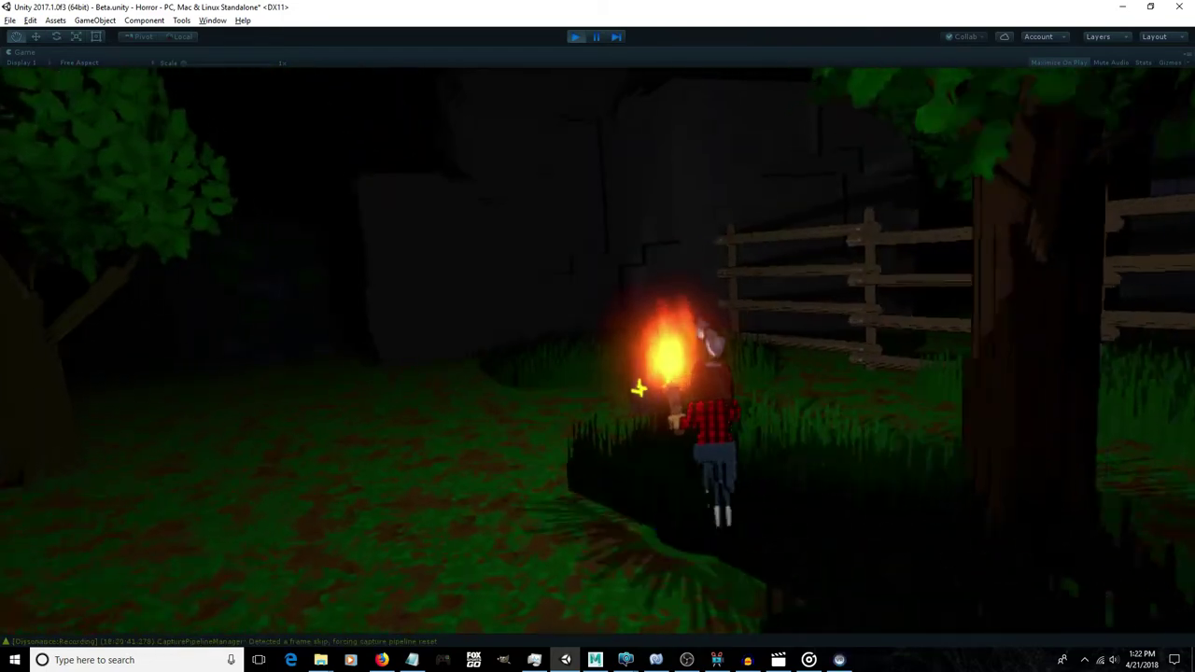
key(e)
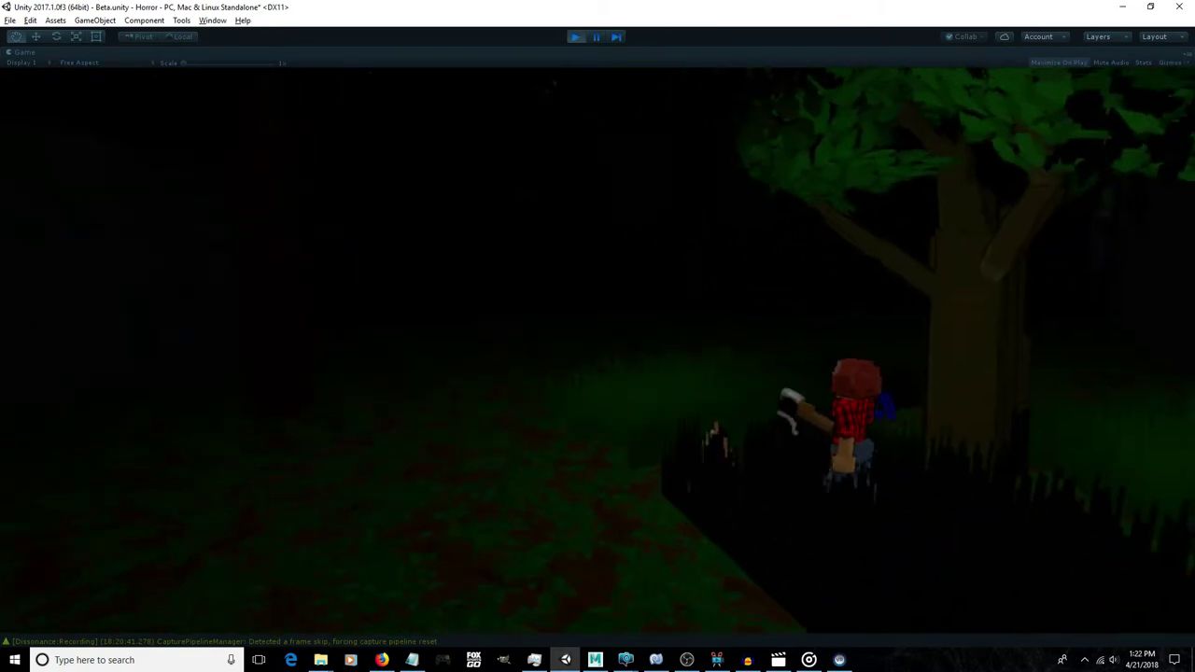
key(e)
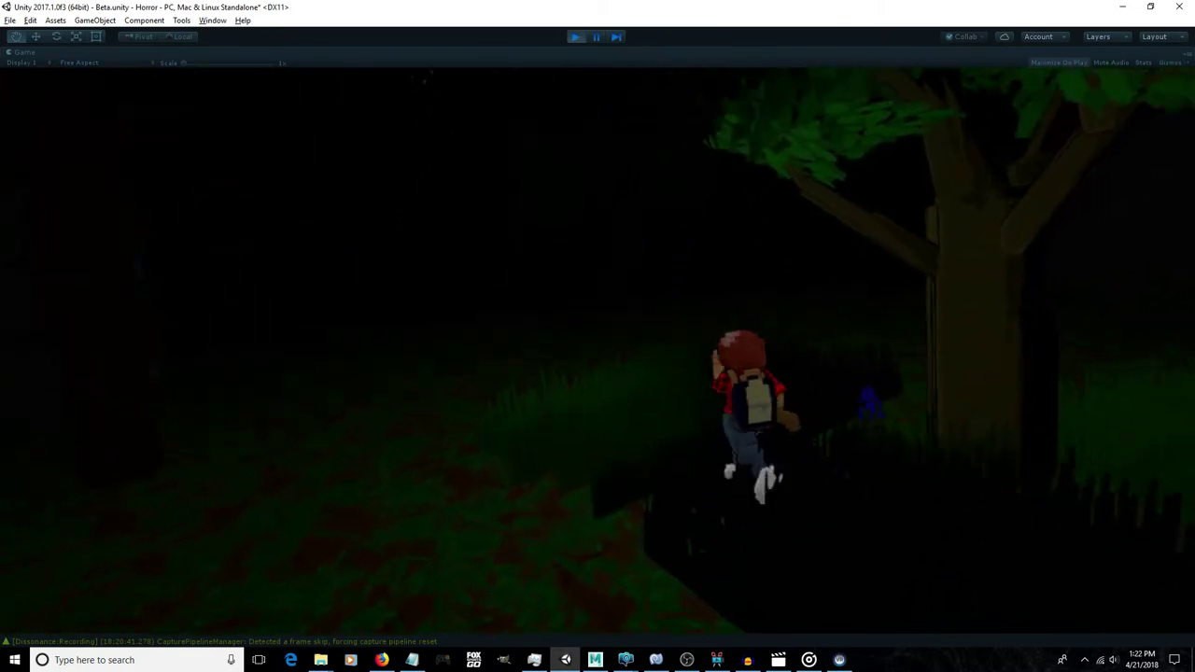
Walk the character across the clearing to the medkit near the mossy rocks and pick it up.
key(w)
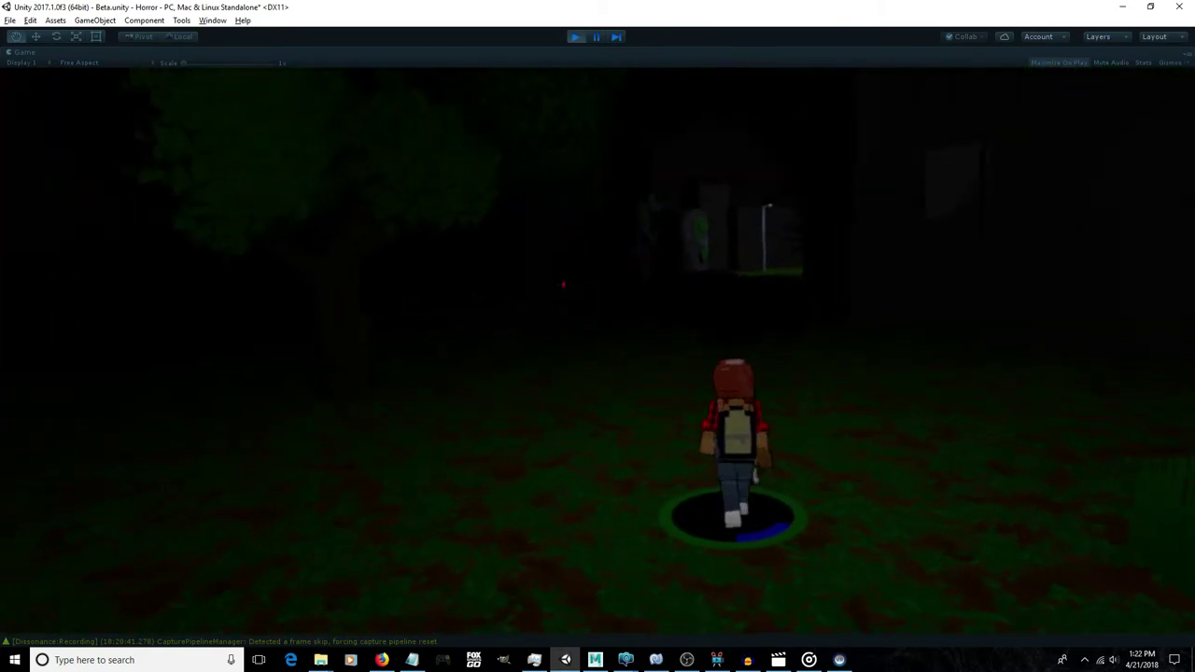
key(w)
key(a)
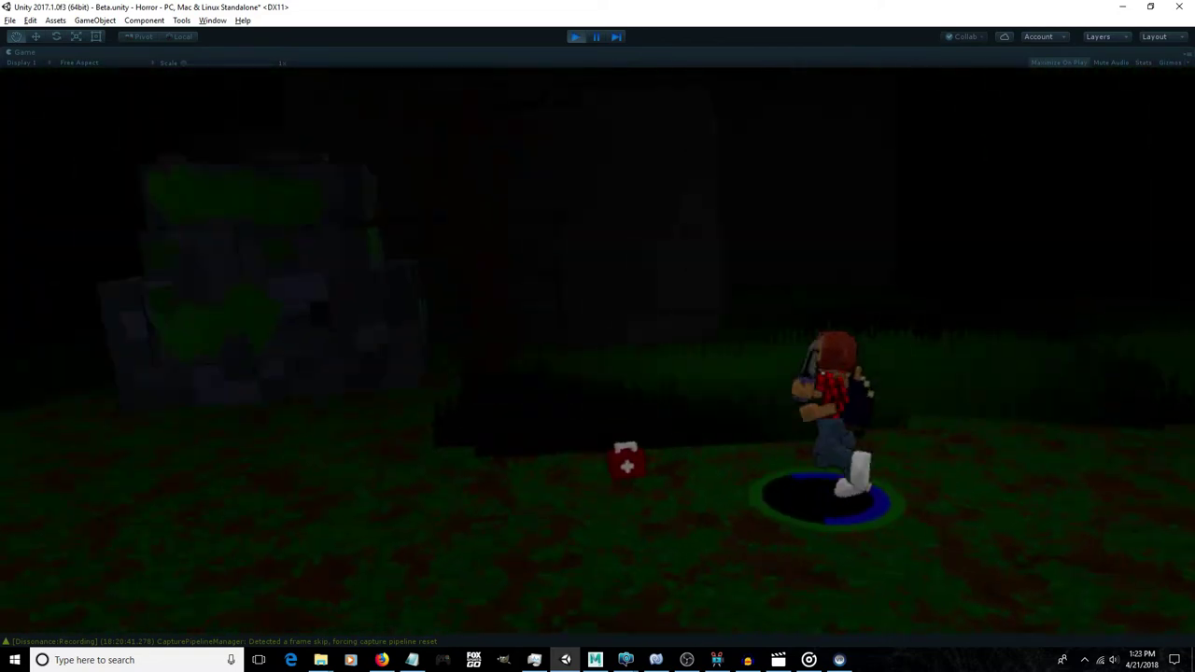
key(w)
key(e)
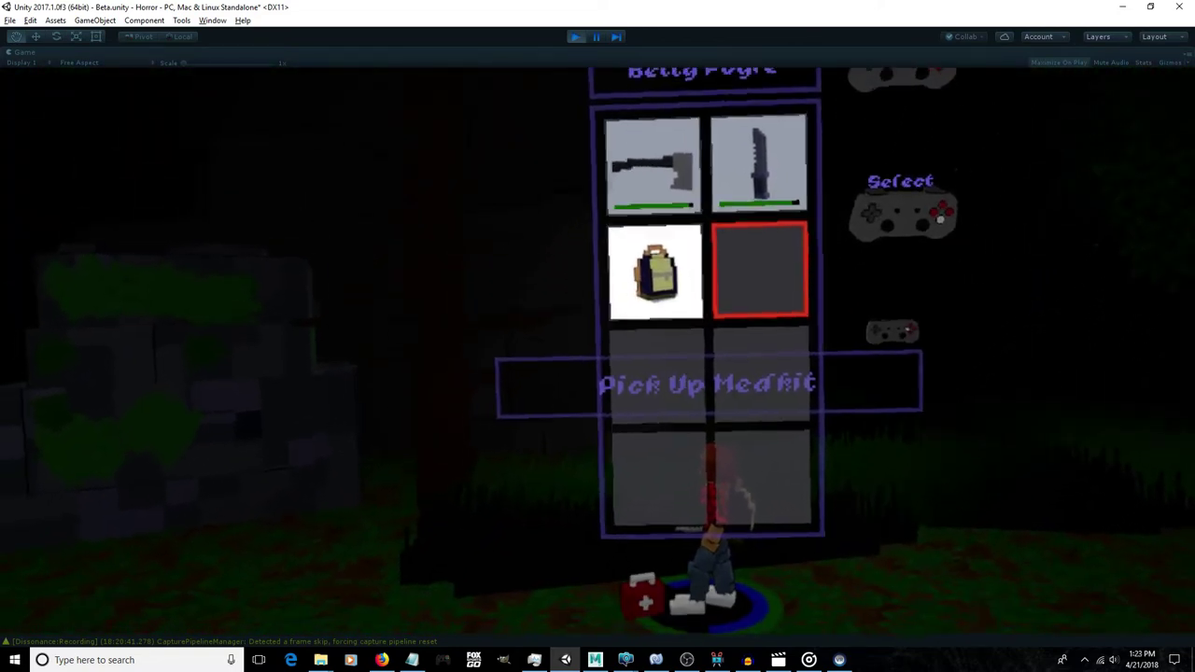
key(e)
Explore the dark forest with the medkit in hand, walking past the large rock walls and trees.
key(w)
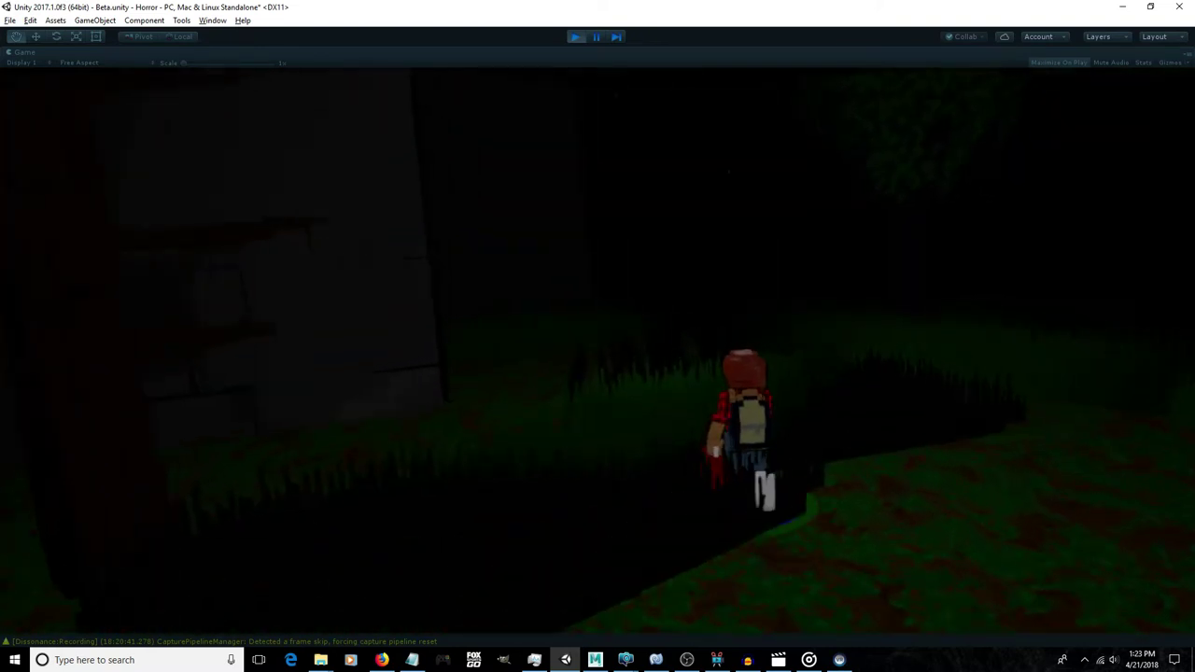
key(w)
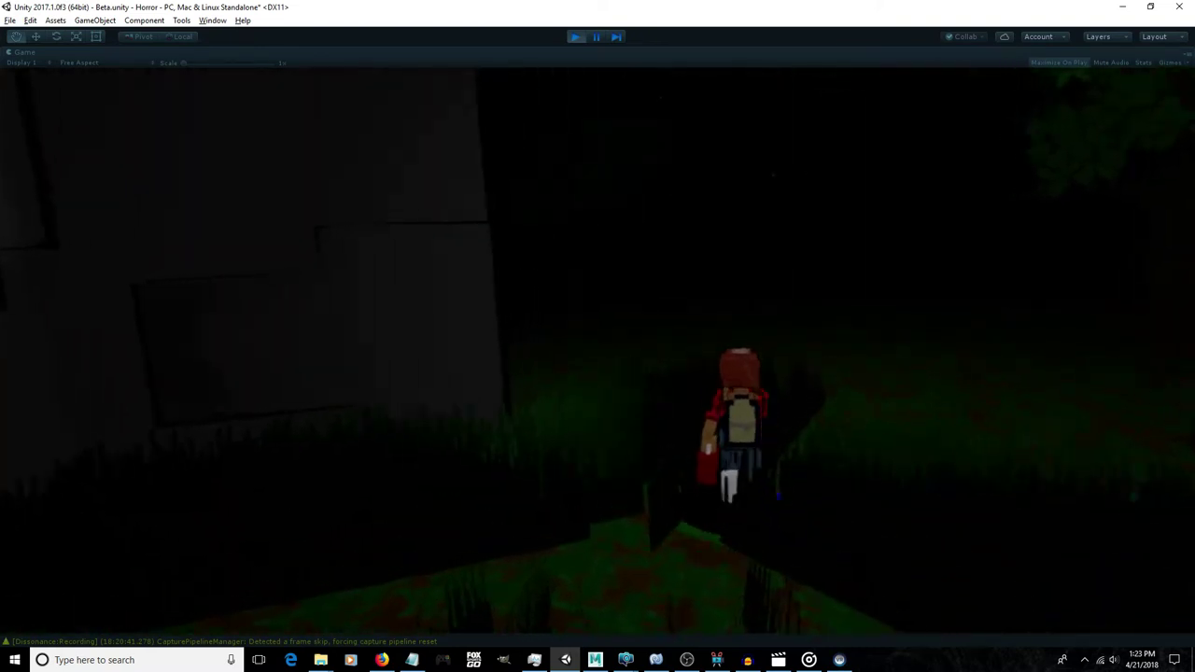
key(w)
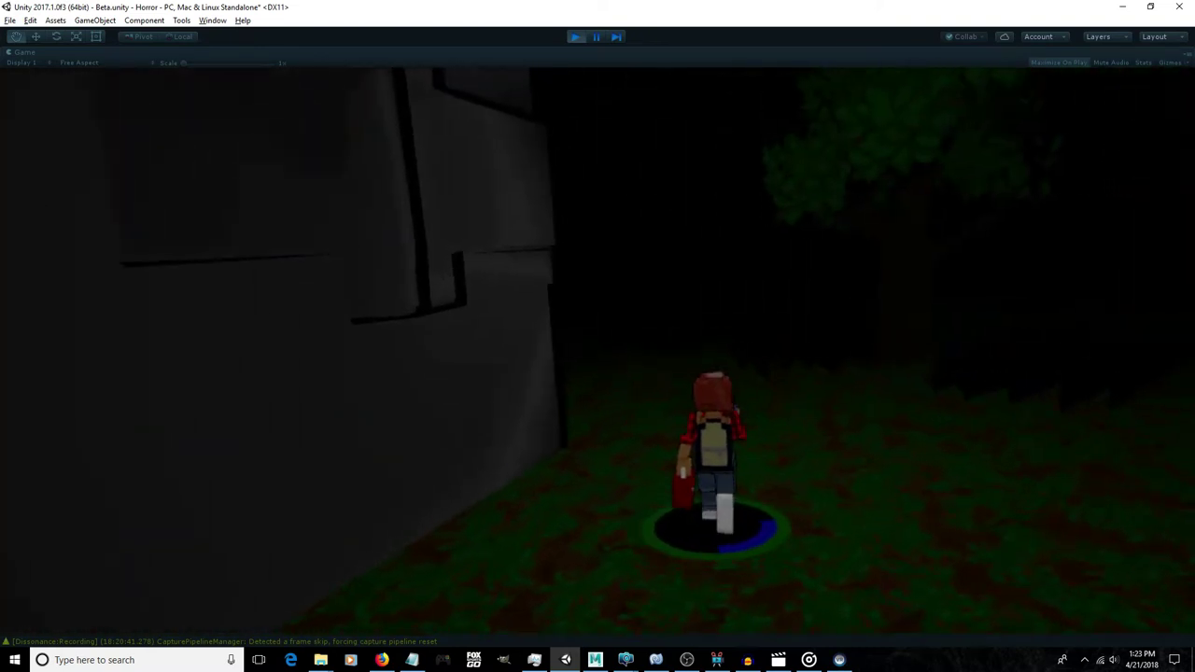
key(w)
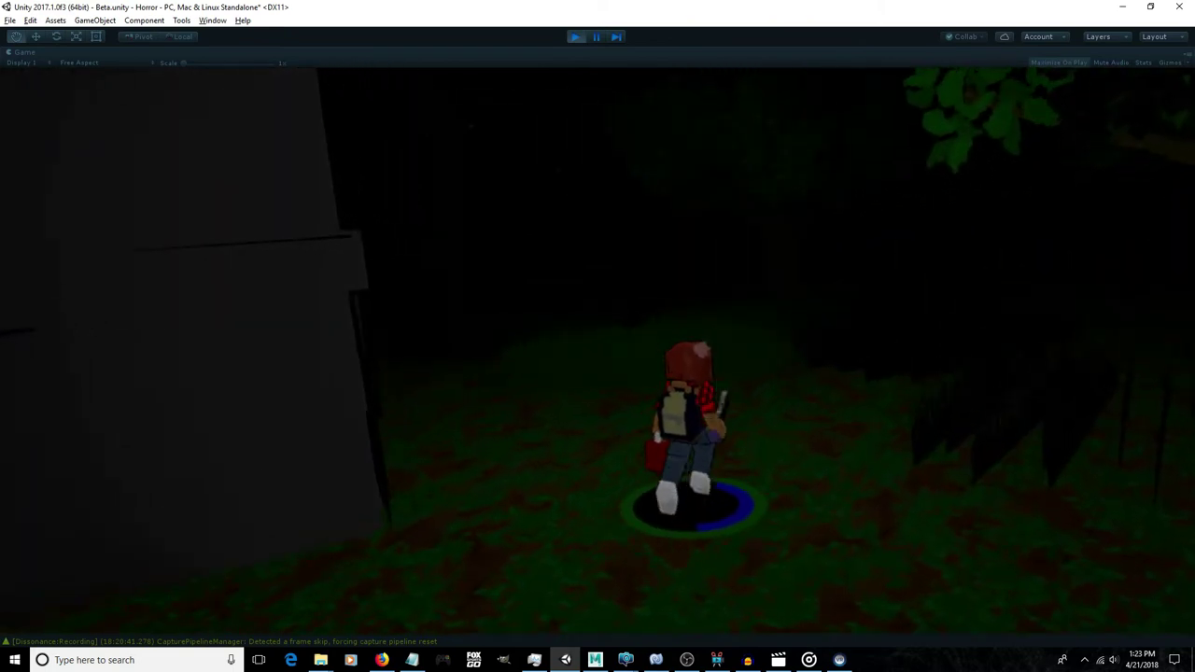
key(w)
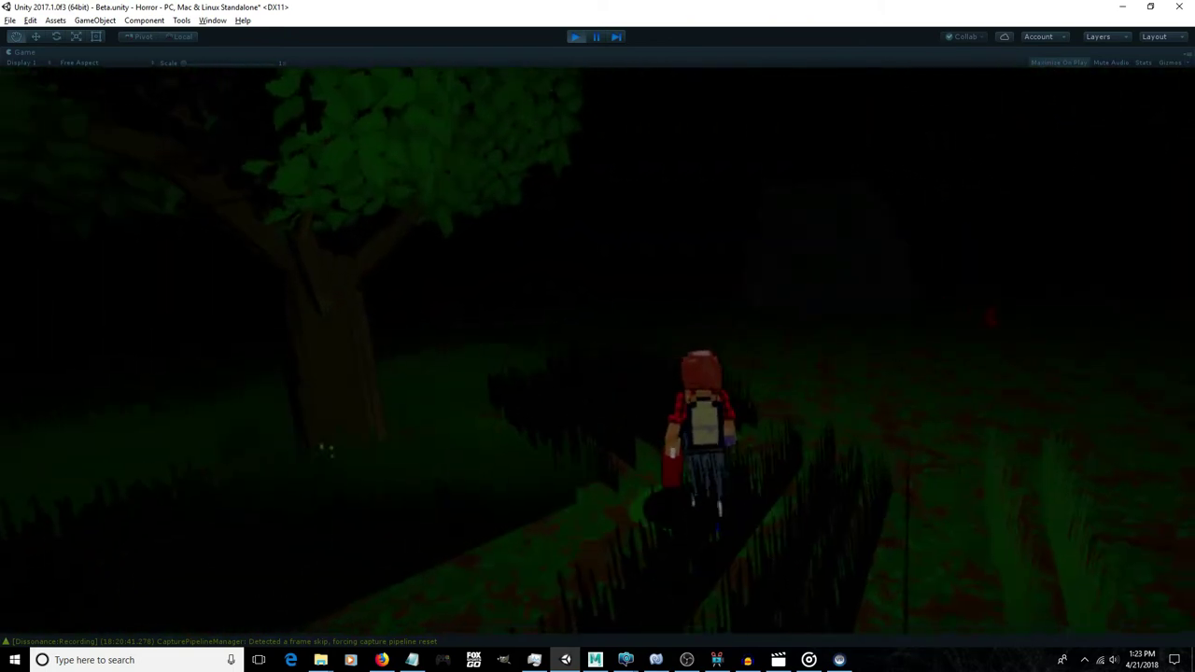
key(w)
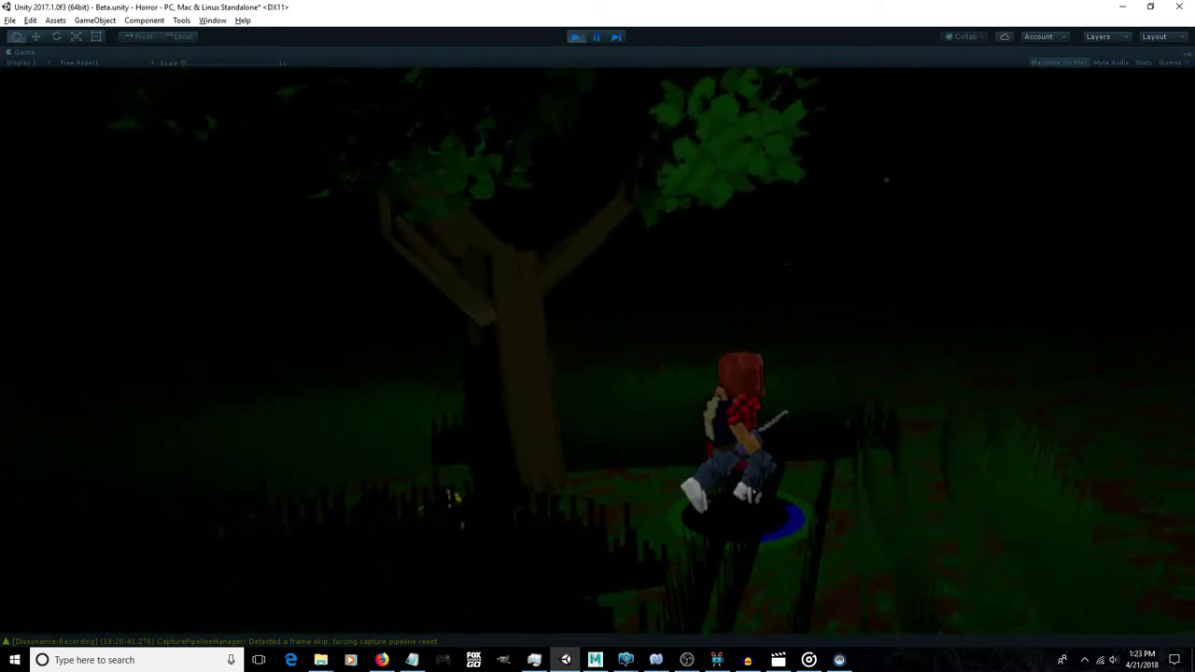
key(w)
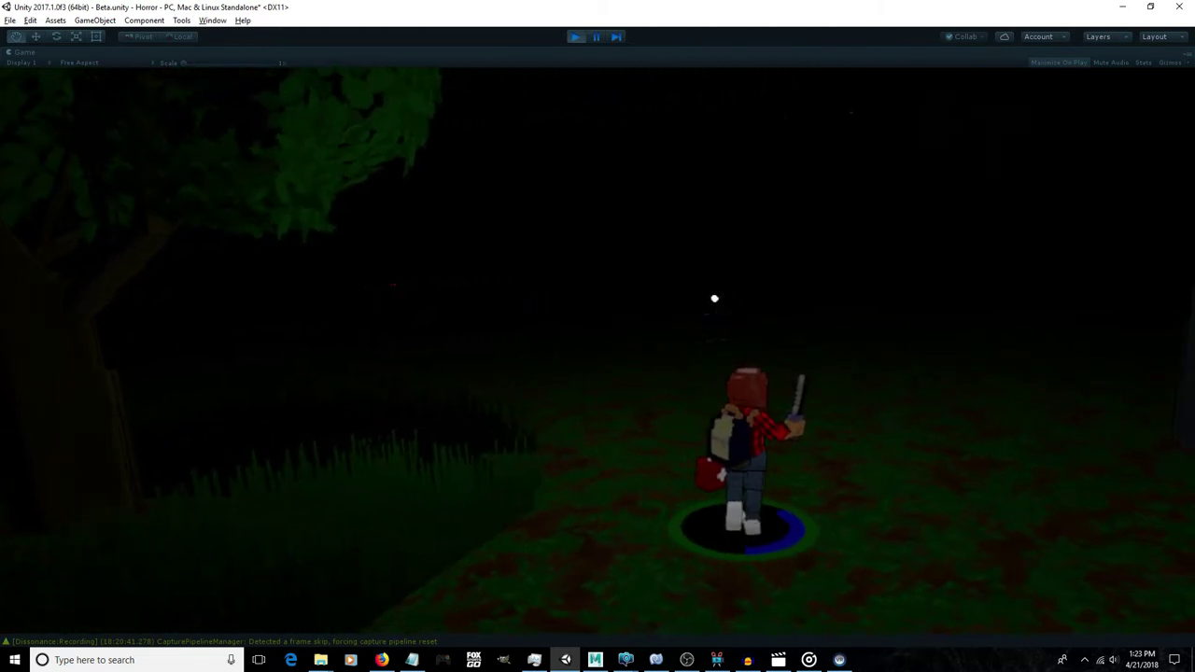
Aim at the approaching werewolves and attack them with the axe.
key(d)
key(s)
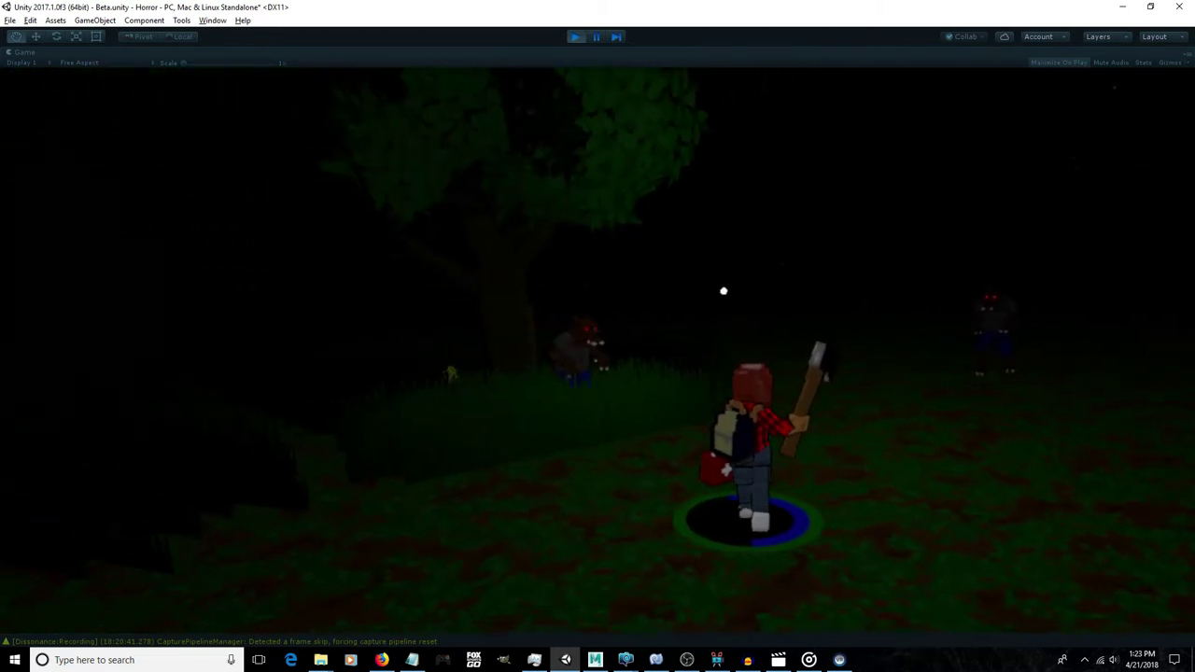
click(722, 298)
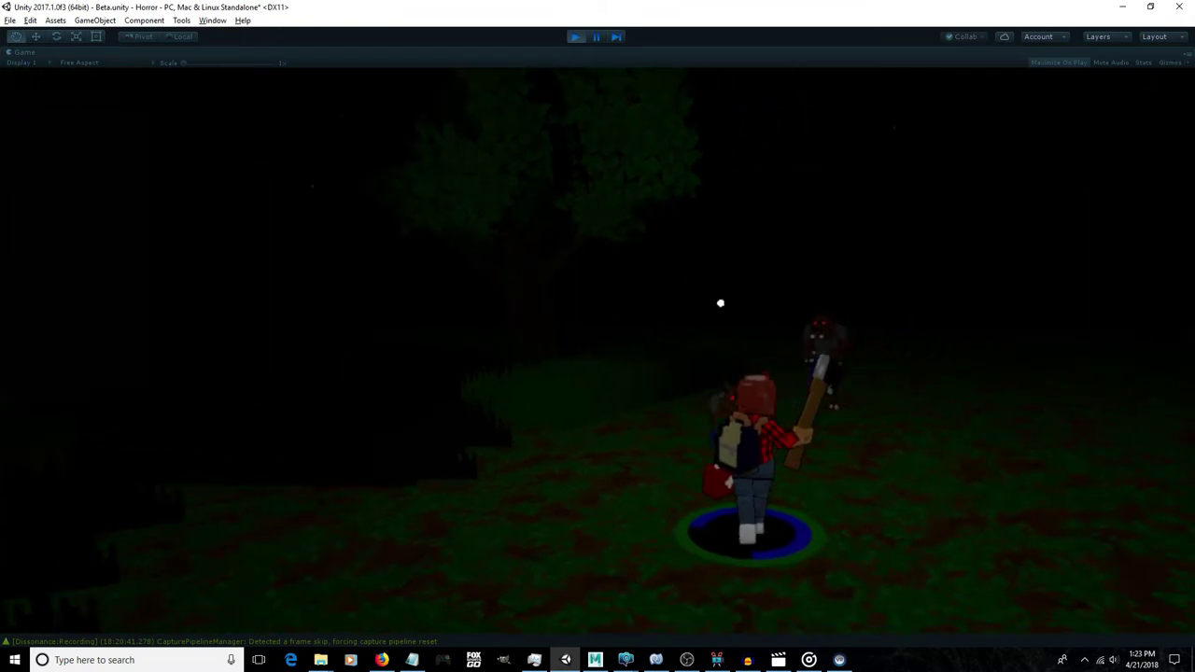
click(712, 299)
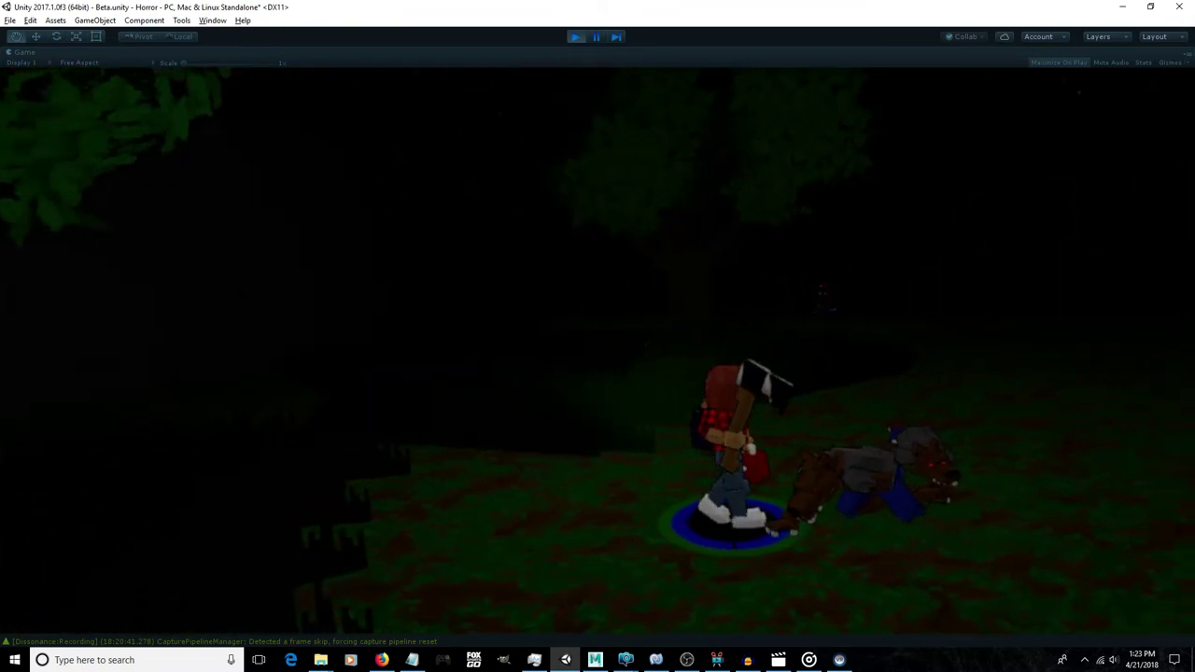
key(w)
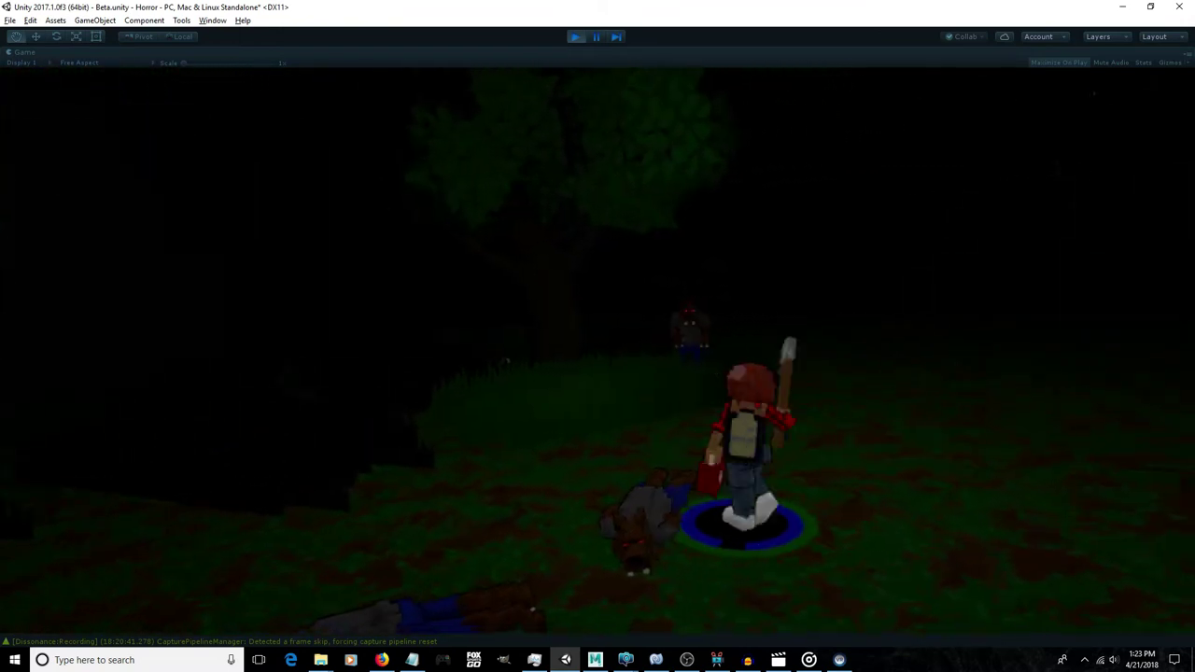
key(a)
click(715, 295)
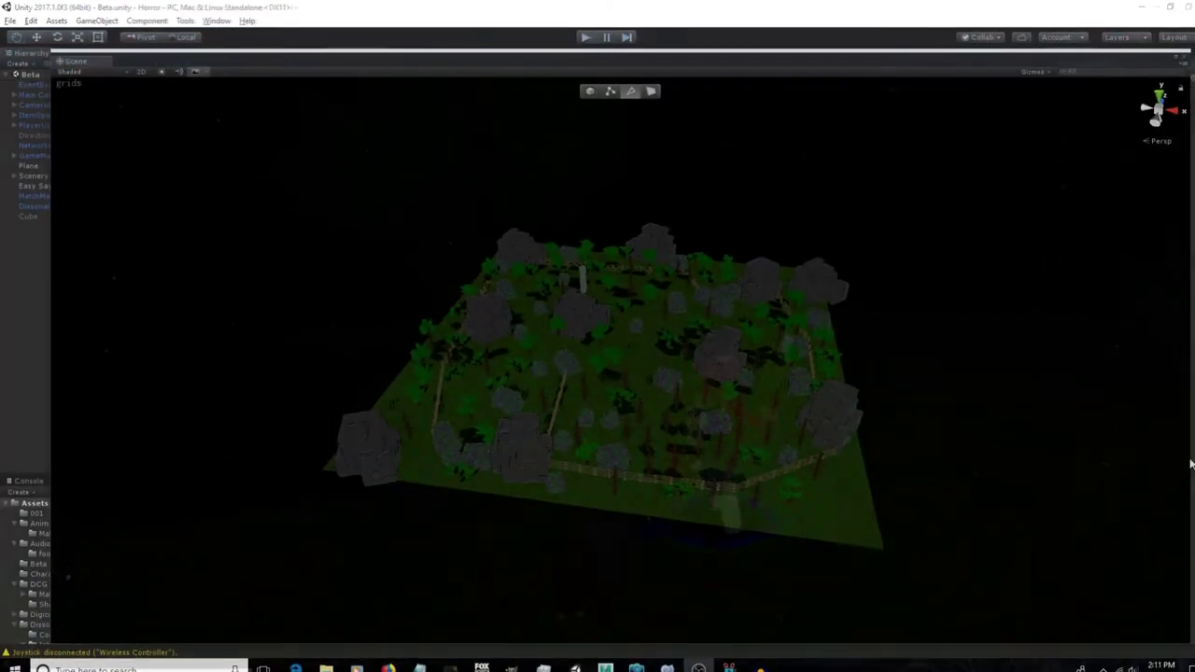
Inspect the fenced forest level of the Beta scene from an overview and close up among its trees and rocks.
alt+drag(965, 420, 909, 374)
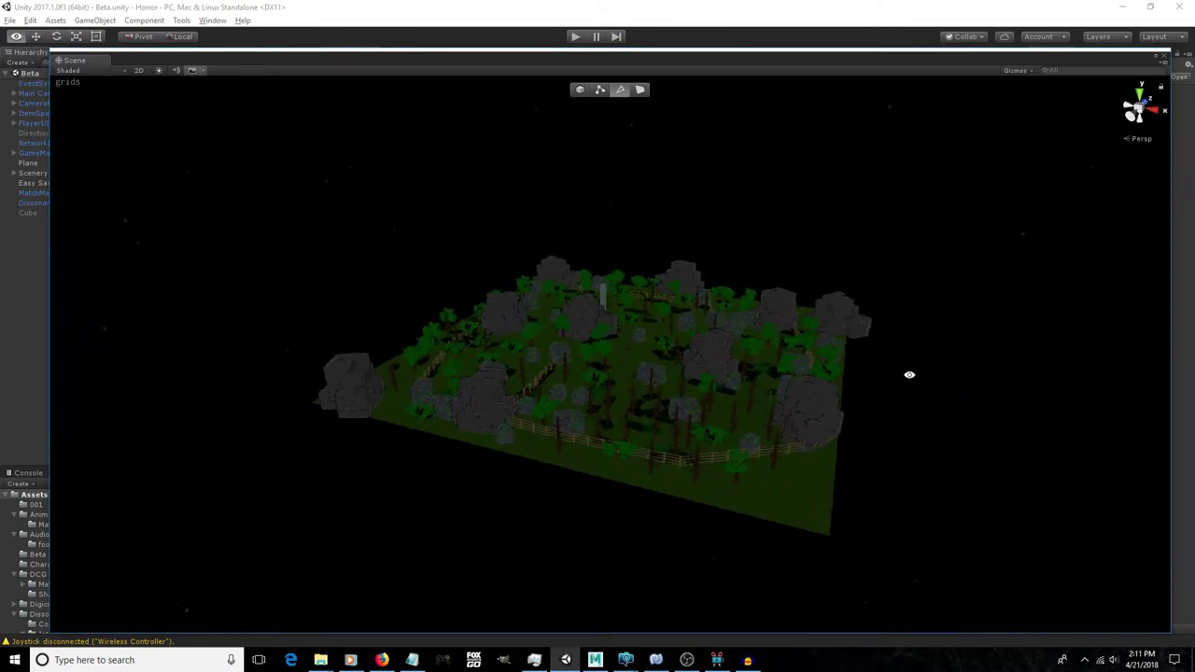
alt+right_drag(689, 395, 1194, 275)
alt+right_drag(58, 265, 247, 219)
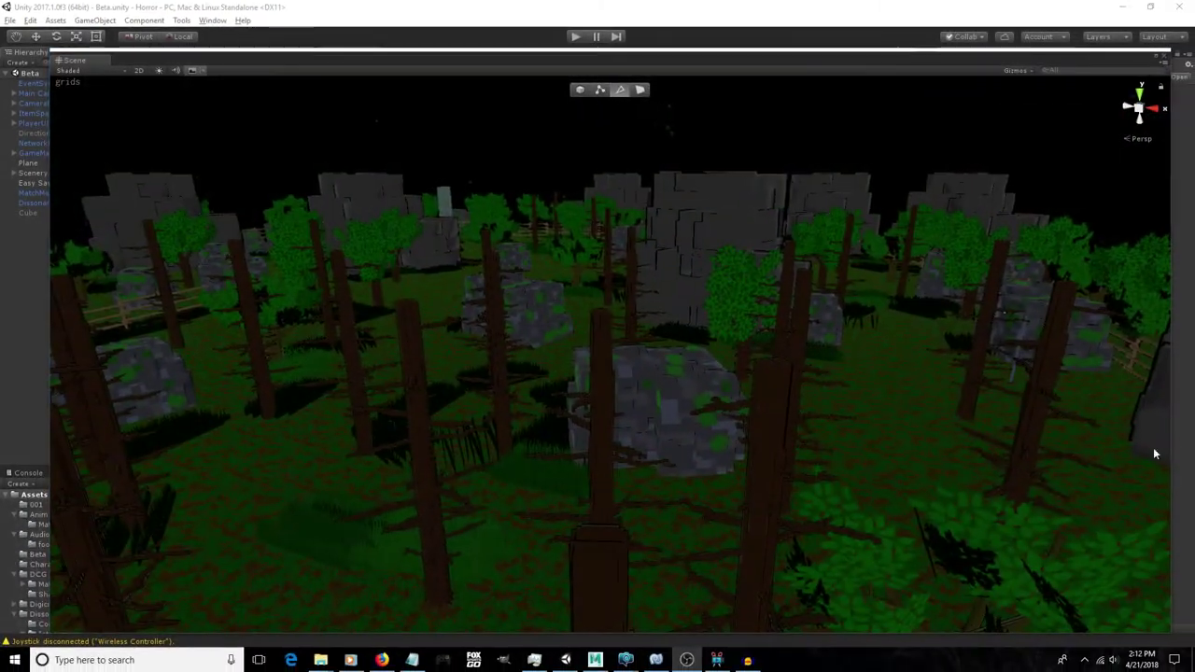
alt+drag(1125, 430, 939, 435)
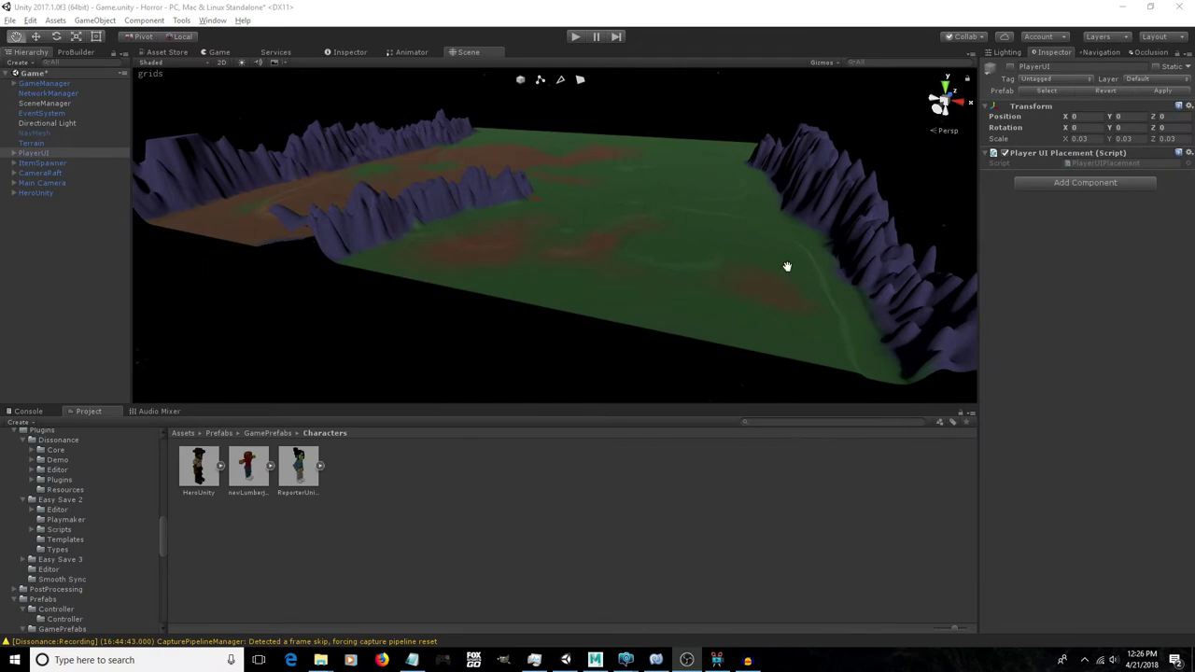
Examine the mountain-edged terrain in the Game scene, both as a whole and at ground level around the hero character.
alt+drag(789, 267, 749, 241)
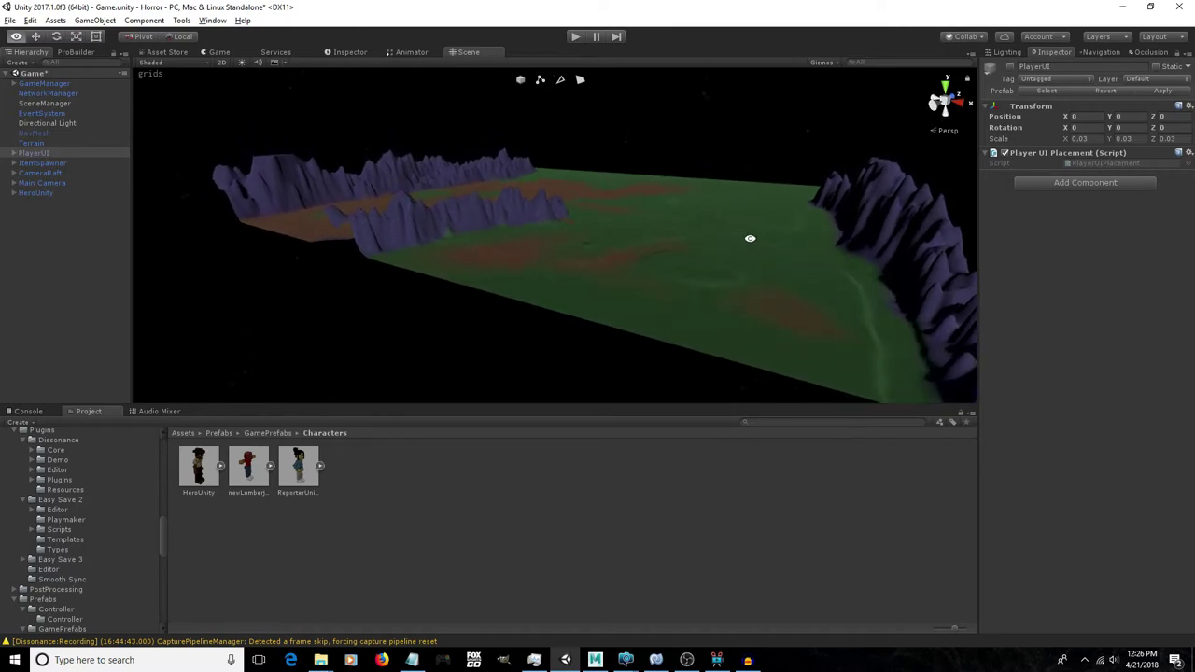
alt+drag(585, 277, 635, 280)
key(f)
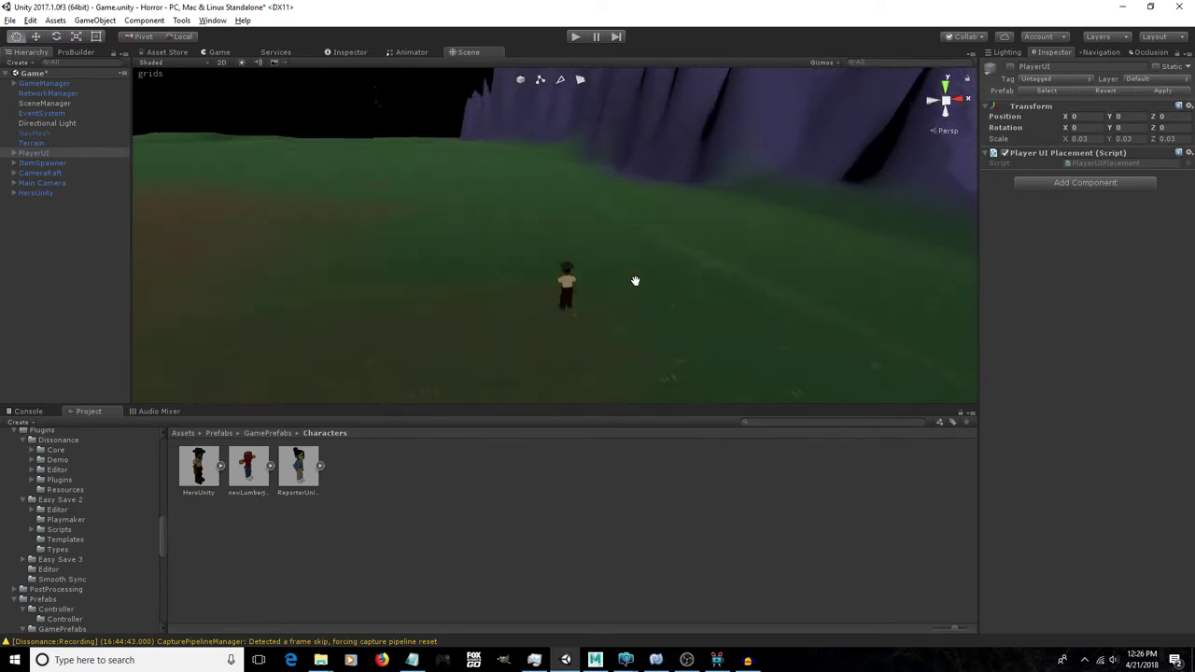
alt+drag(712, 276, 294, 251)
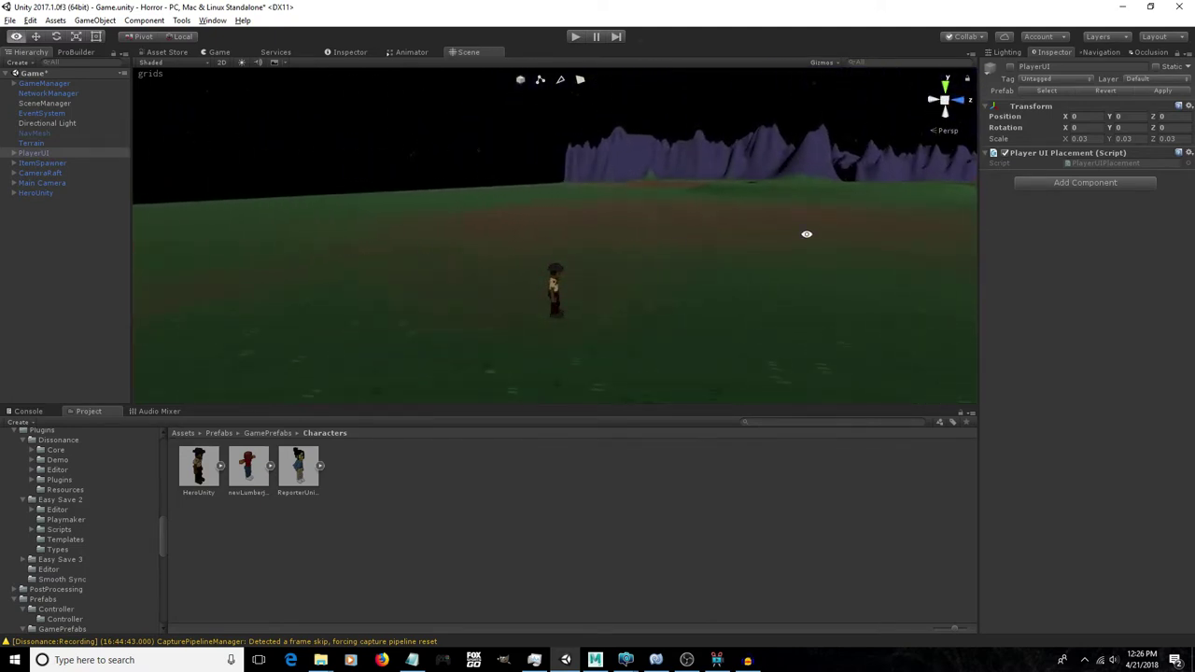
alt+right_drag(807, 234, 298, 243)
alt+drag(610, 230, 699, 326)
alt+right_drag(699, 326, 225, 267)
alt+right_drag(762, 201, 425, 207)
alt+drag(425, 207, 751, 211)
alt+right_drag(751, 211, 484, 200)
alt+middle_drag(483, 200, 713, 281)
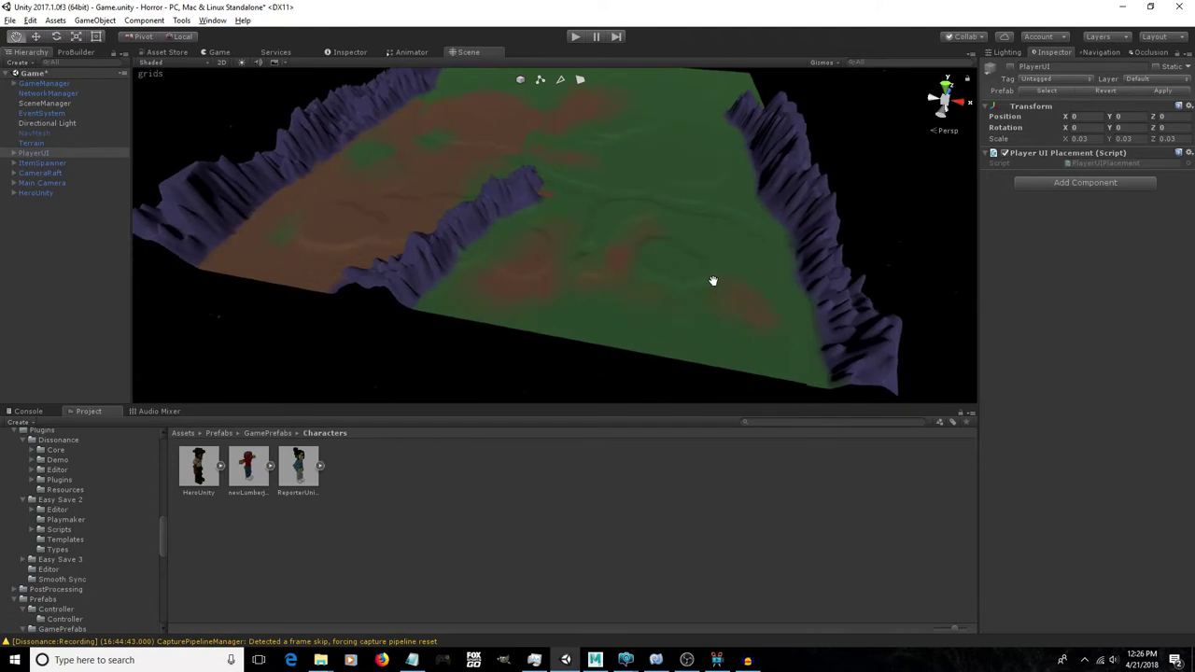
alt+drag(713, 280, 755, 235)
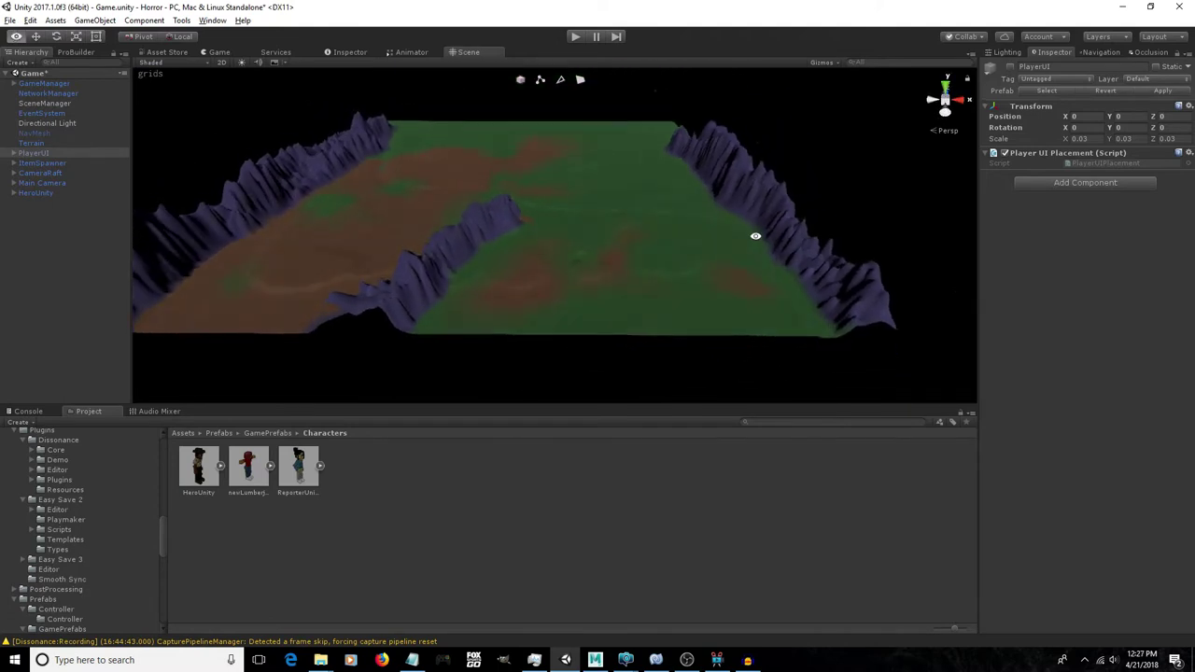
middle_drag(690, 262, 756, 283)
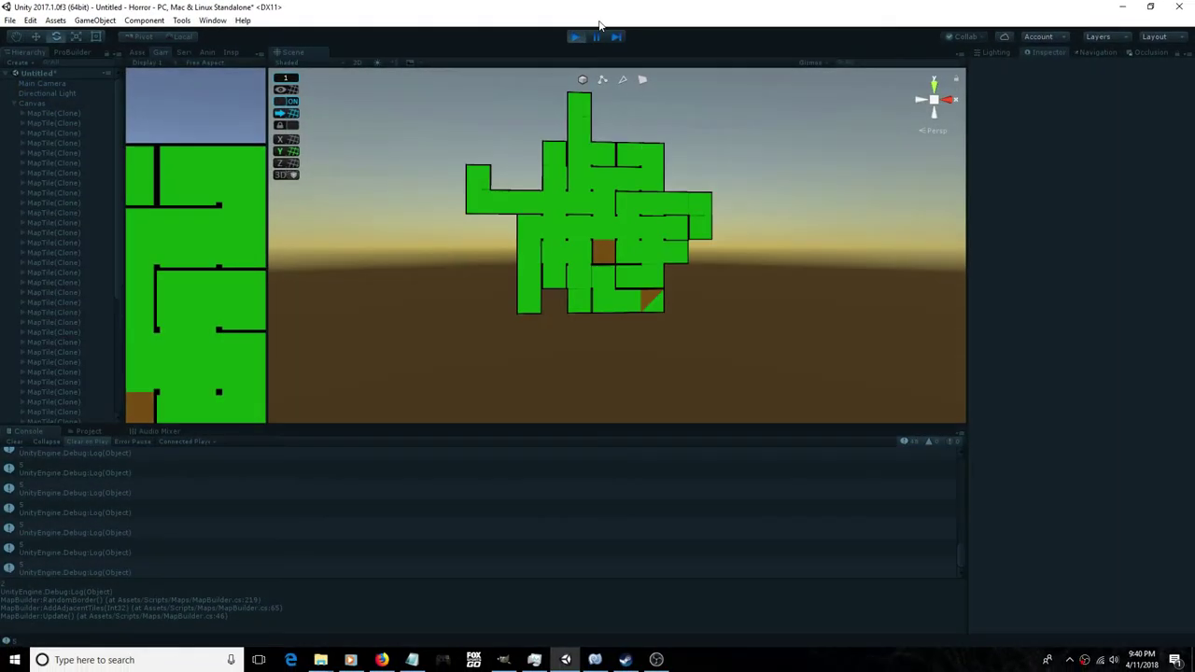
Run the map builder in Play mode and inspect the layouts of the randomly generated green tile maps.
middle_drag(731, 188, 738, 215)
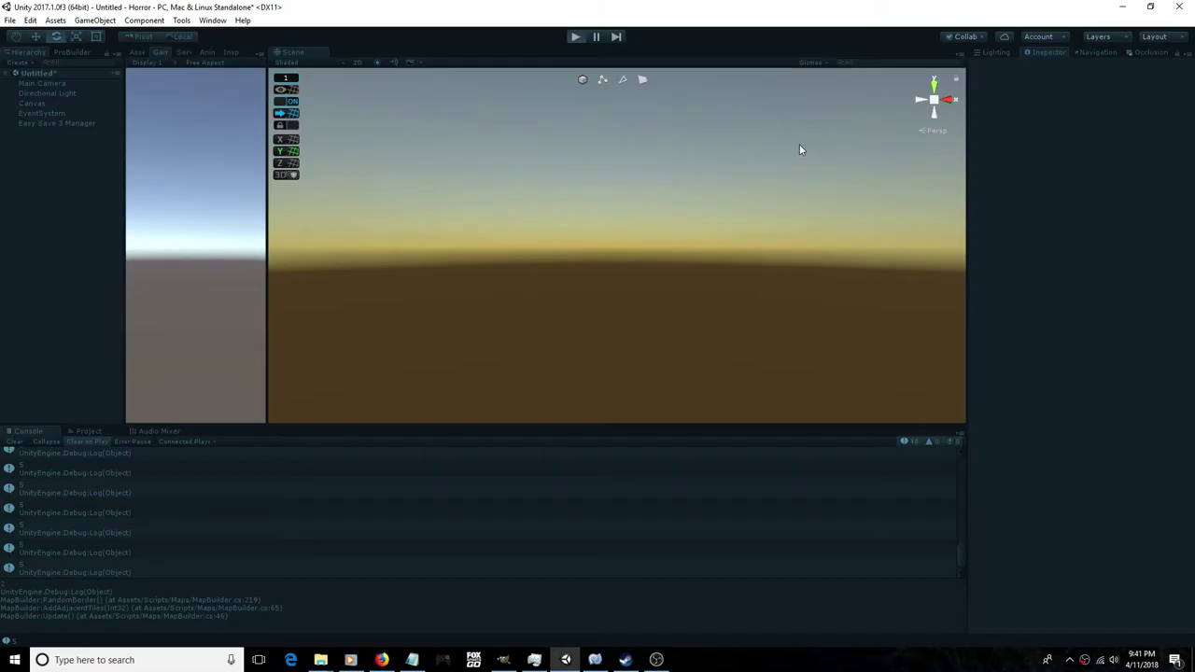
key(ctrl+p)
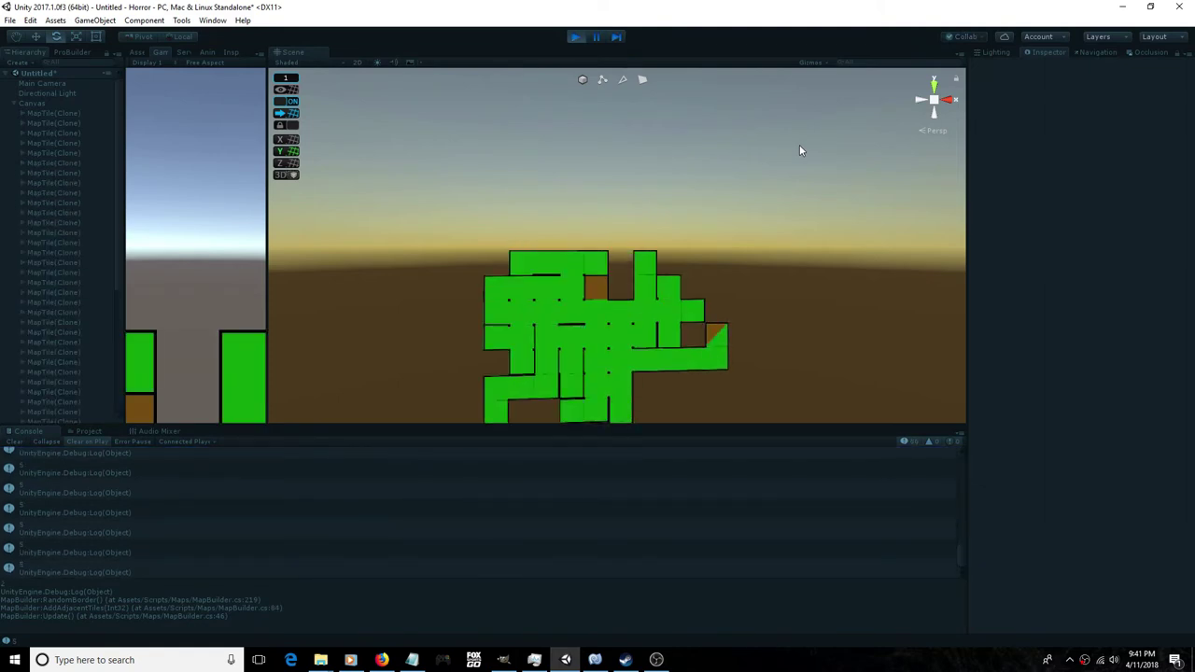
middle_drag(827, 234, 833, 184)
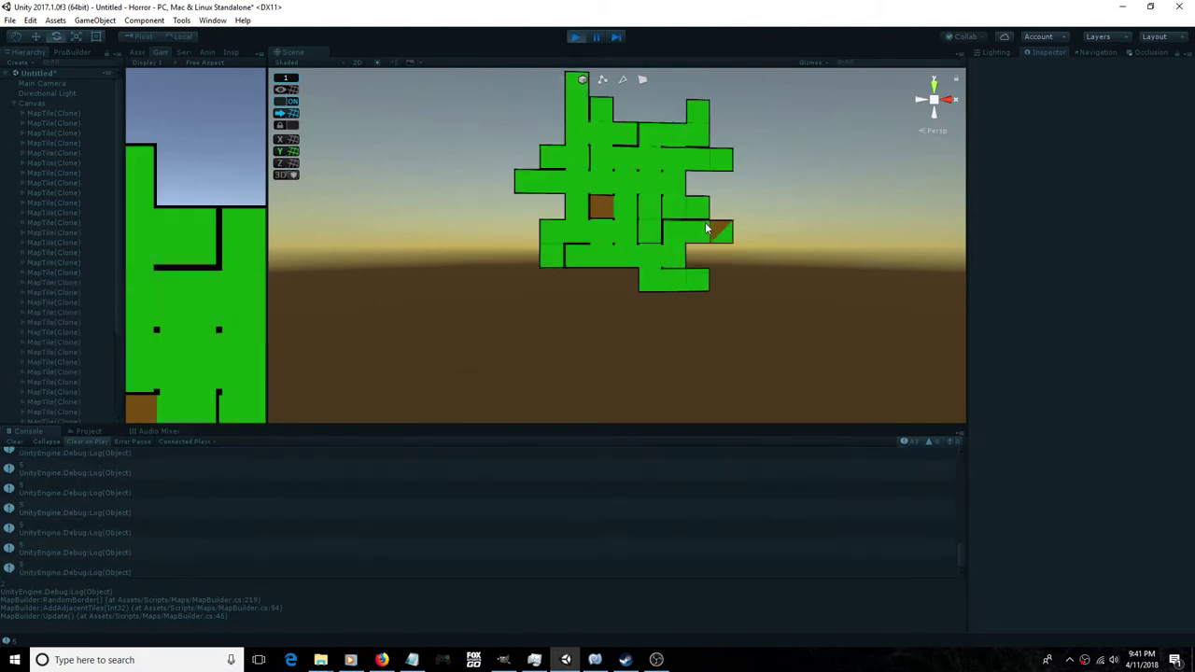
middle_drag(746, 173, 744, 200)
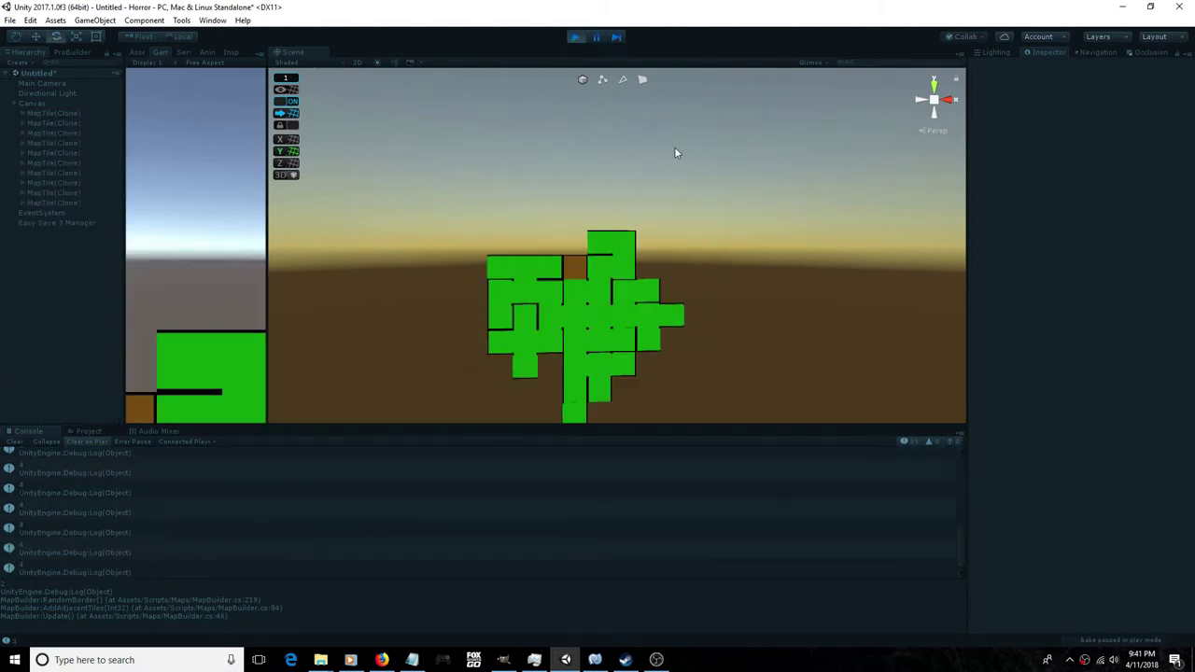
middle_drag(707, 285, 722, 207)
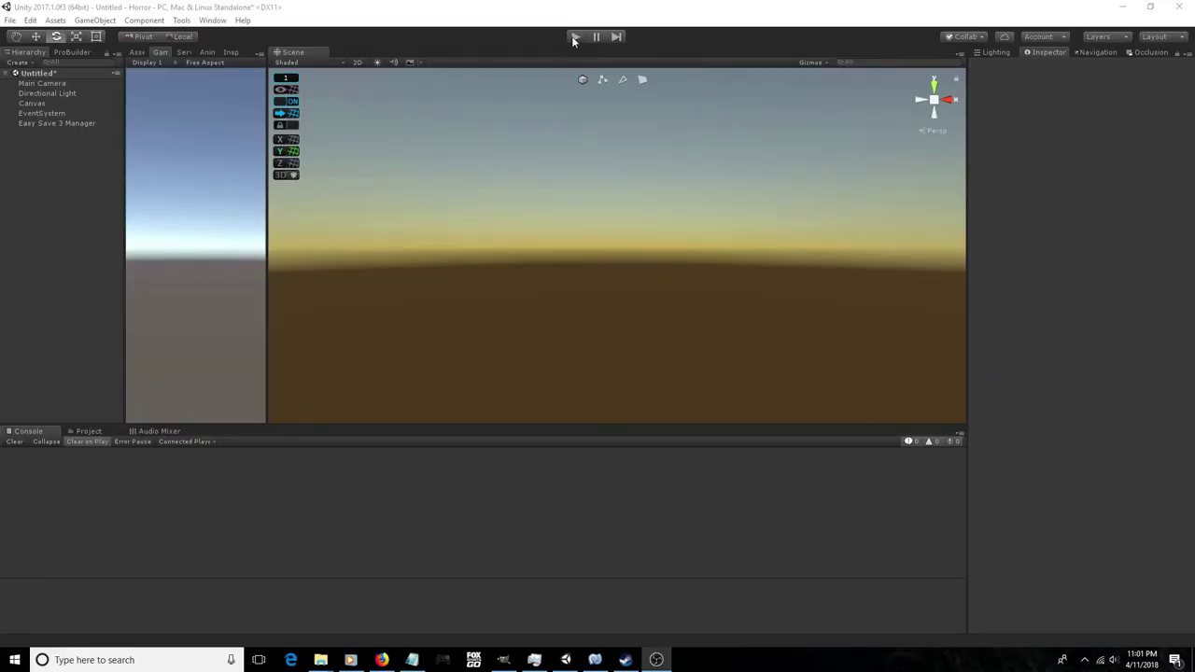
Run the scene again to generate a random map that mixes green and brown ground tiles.
click(574, 37)
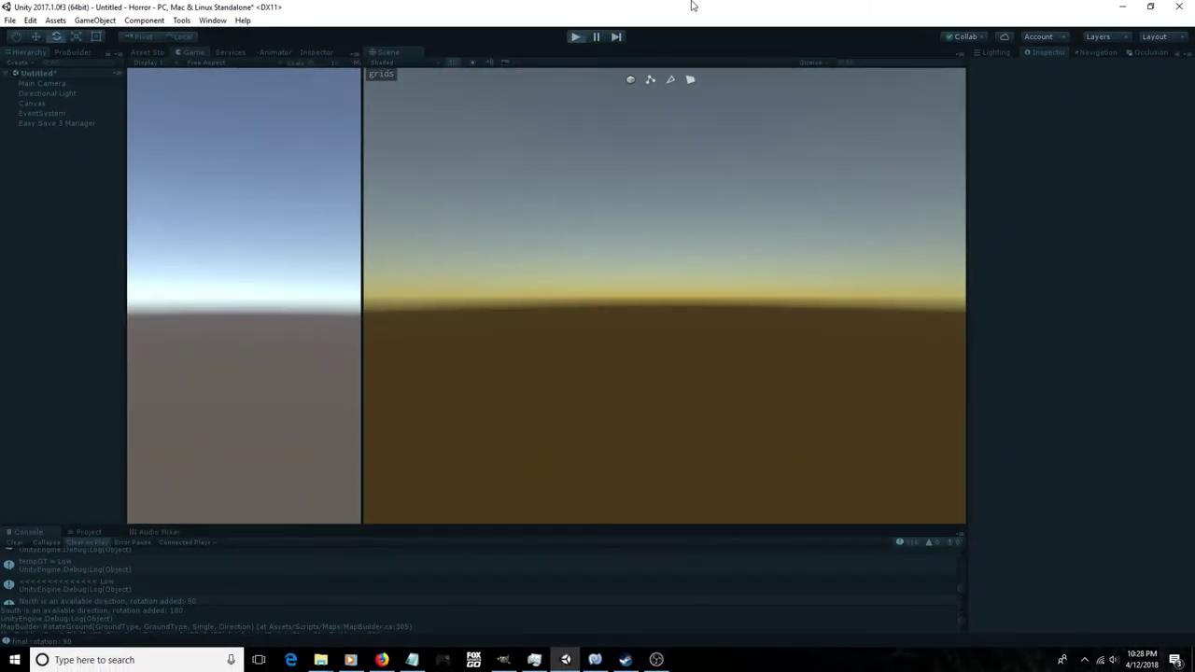
key(ctrl+p)
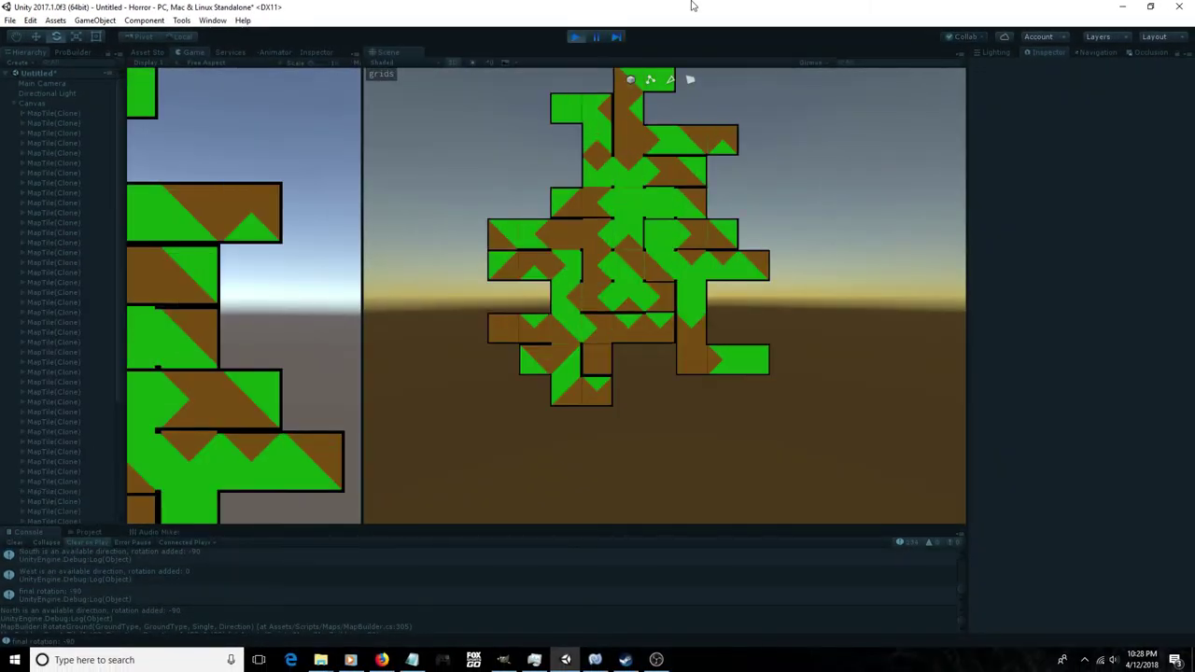
Examine the randomly generated green and brown map closely, selecting individual map tiles to check how their ground edges line up.
middle_drag(696, 177, 707, 219)
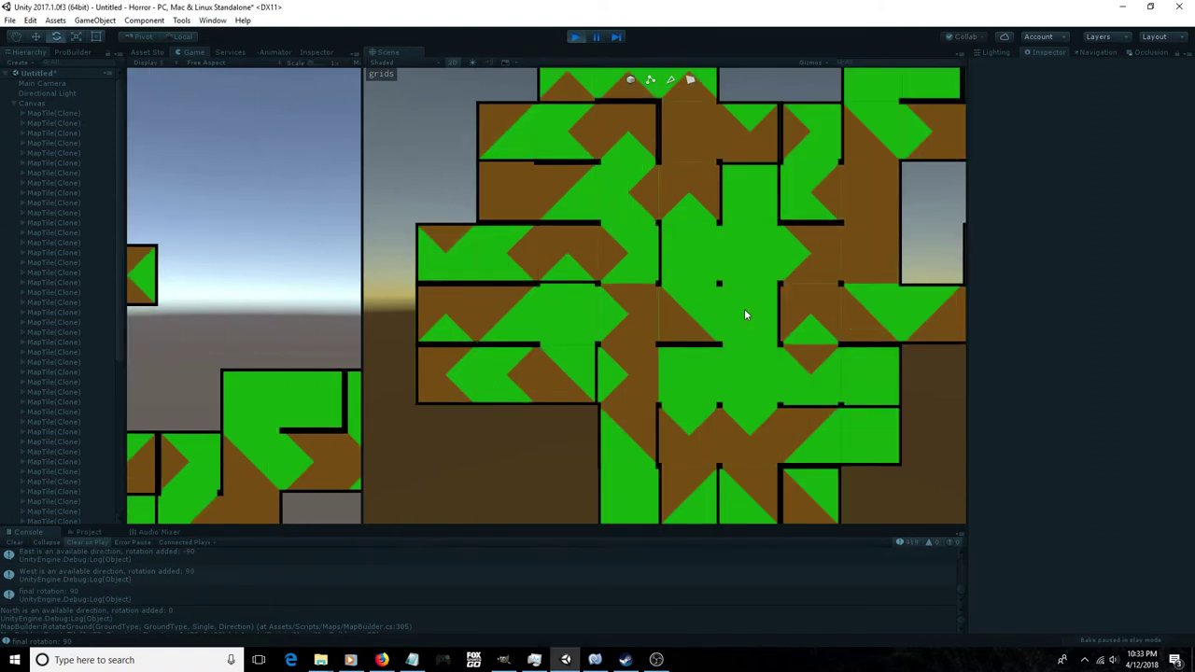
scroll(743, 309, up, 3)
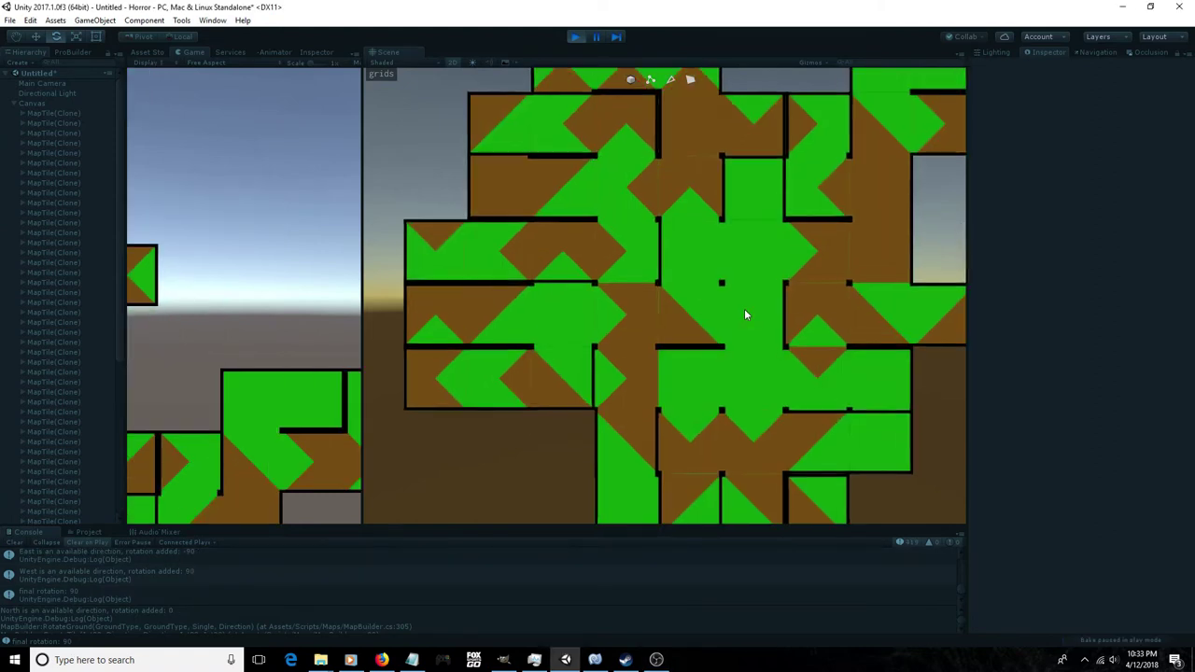
scroll(744, 308, down, 3)
middle_drag(821, 309, 752, 252)
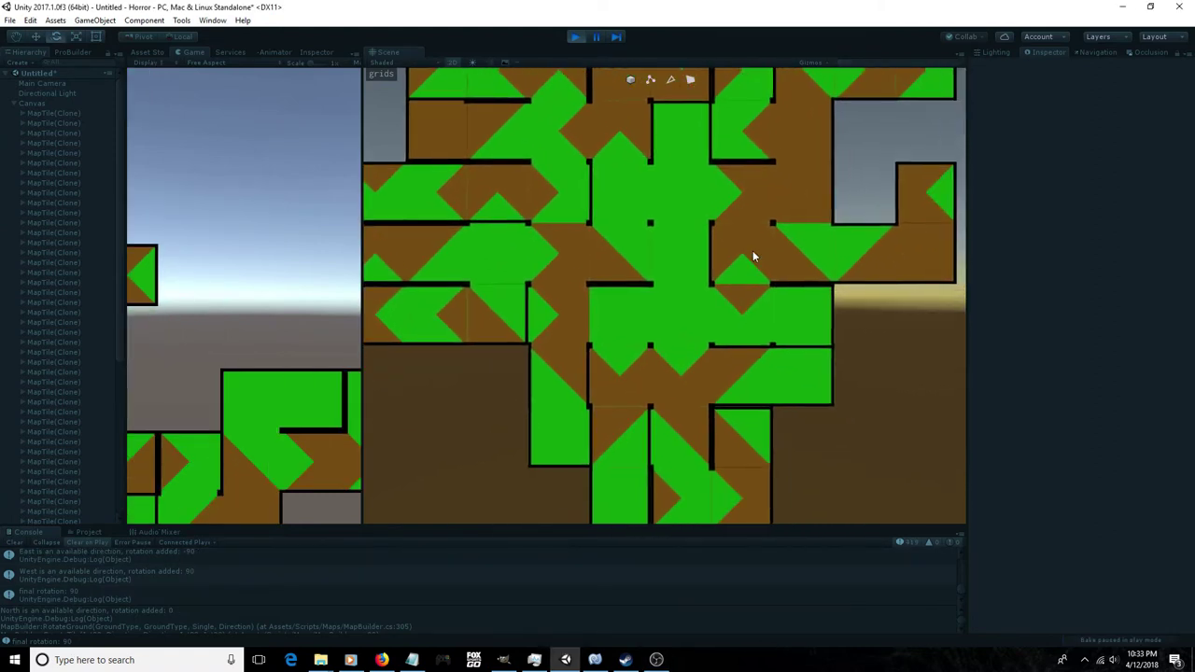
click(742, 258)
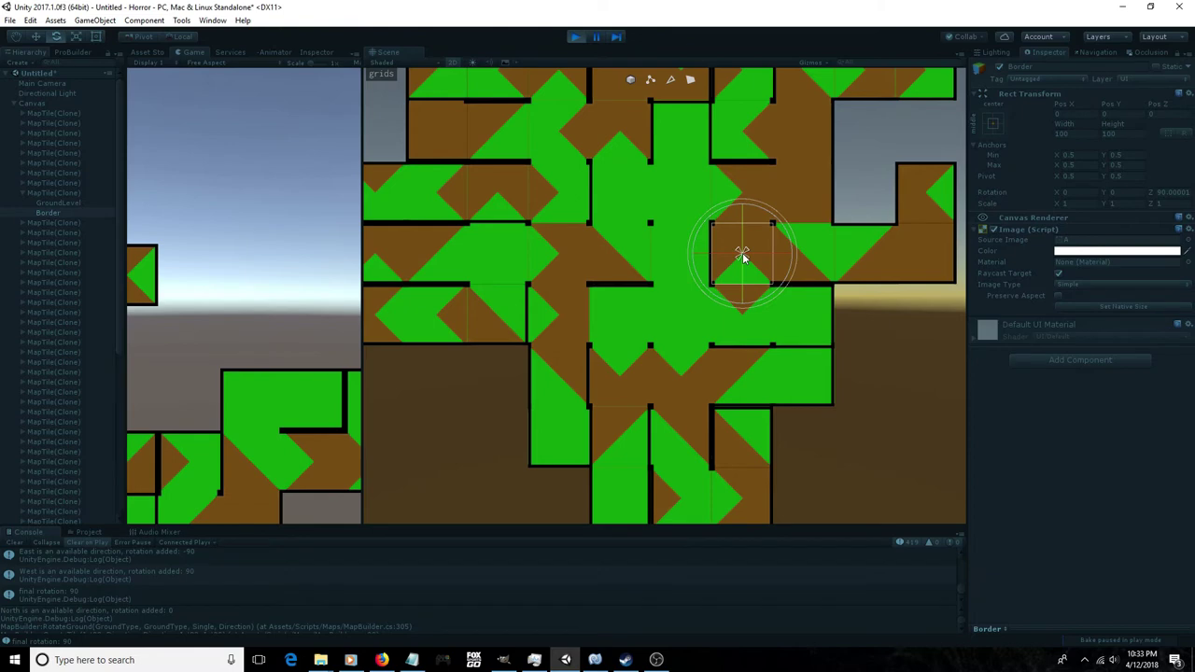
click(90, 194)
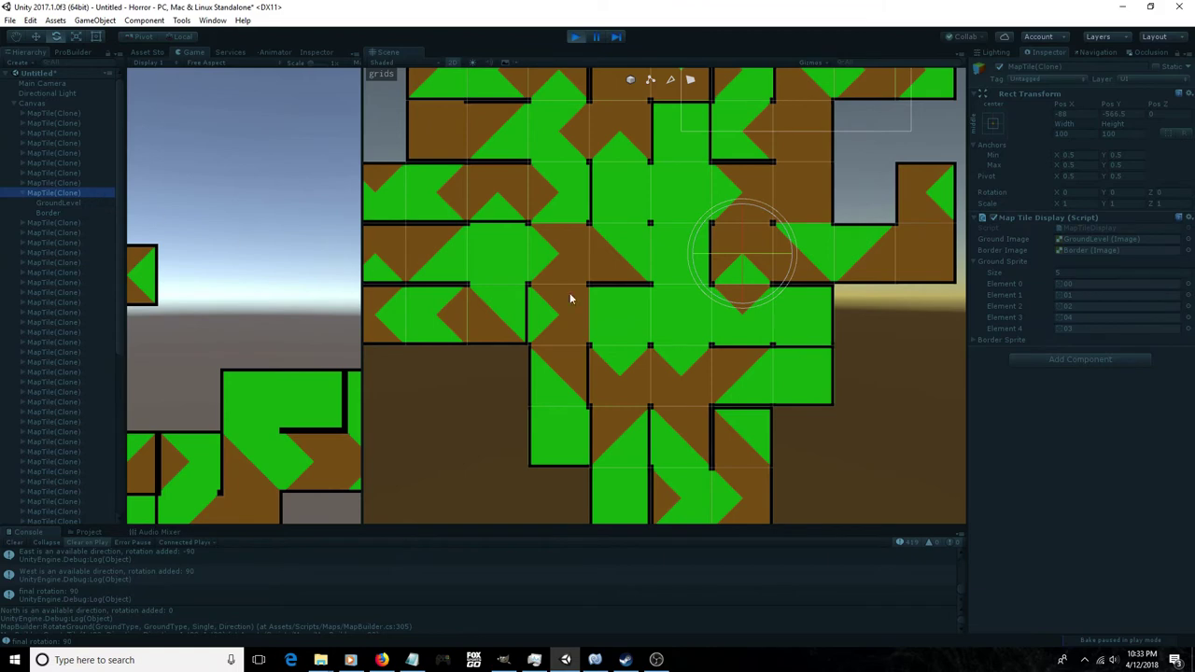
click(731, 323)
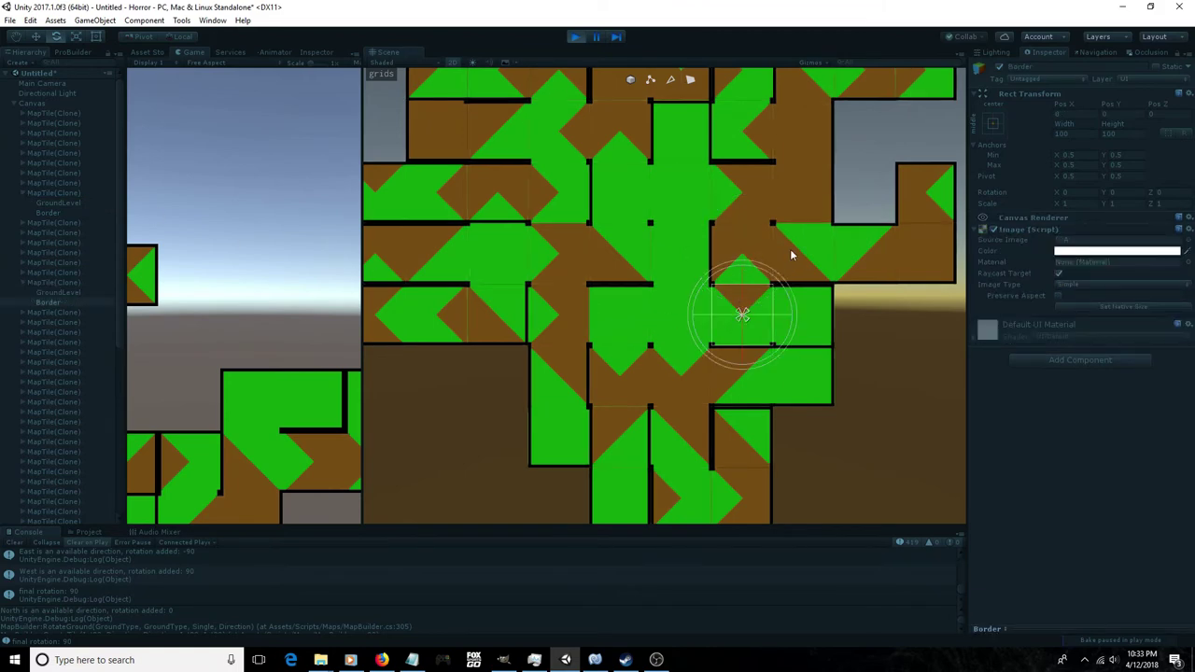
click(887, 342)
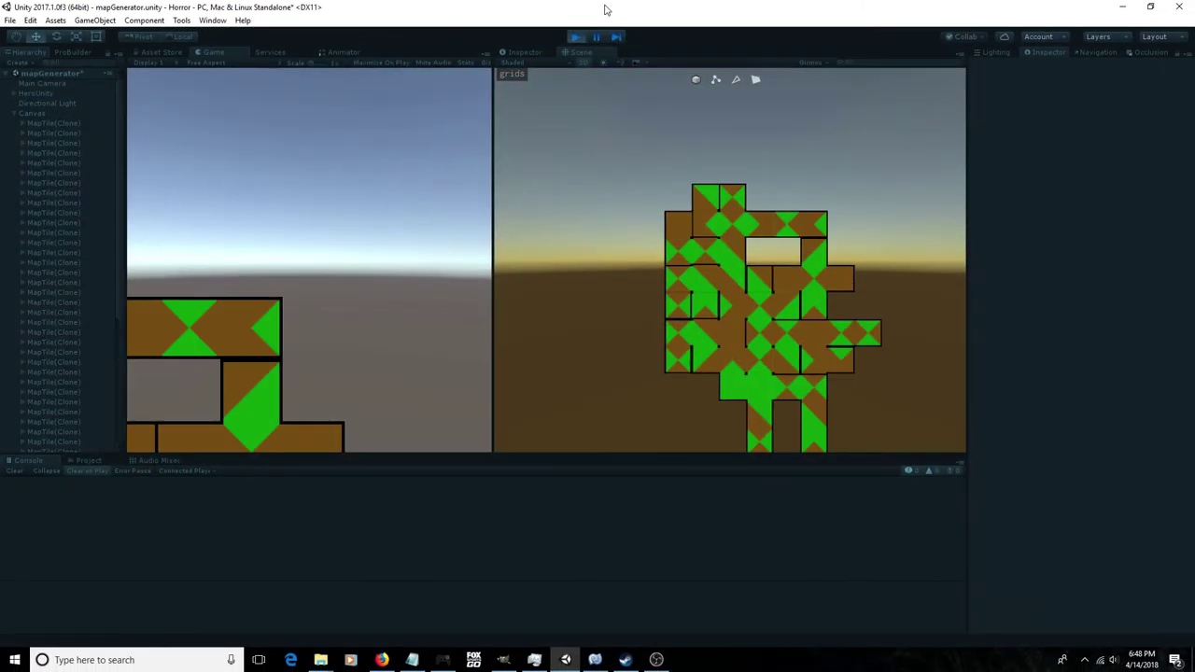
Rerun the mapGenerator scene repeatedly and inspect the layout of each random green and brown tile map.
middle_drag(814, 276, 800, 208)
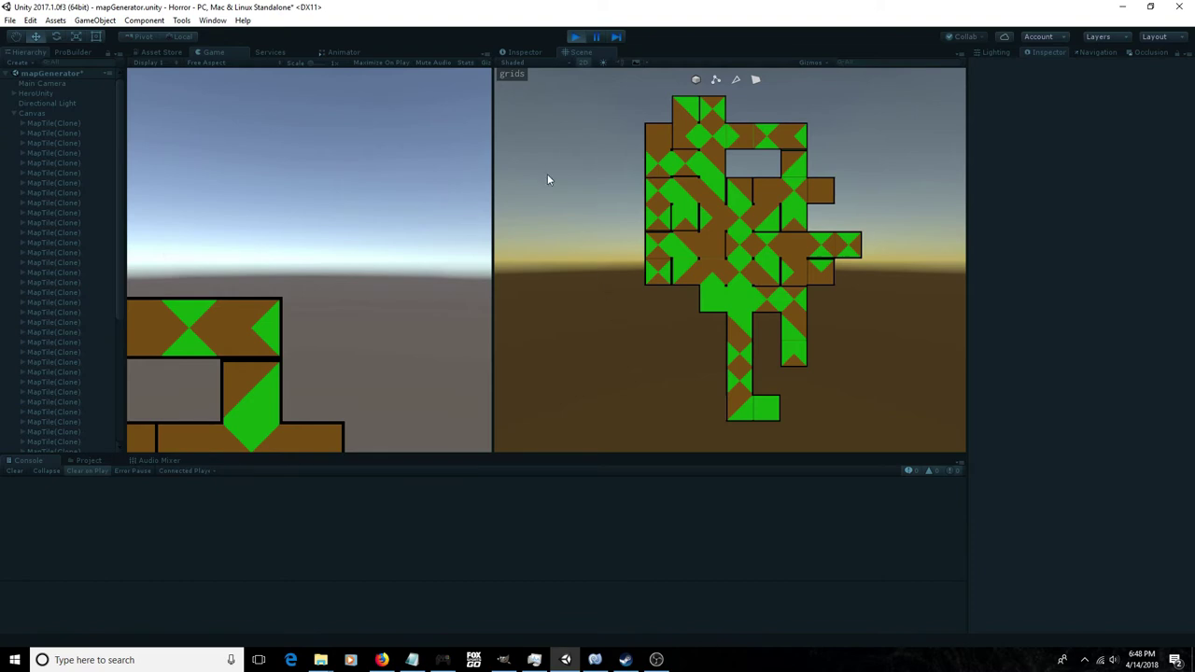
click(575, 37)
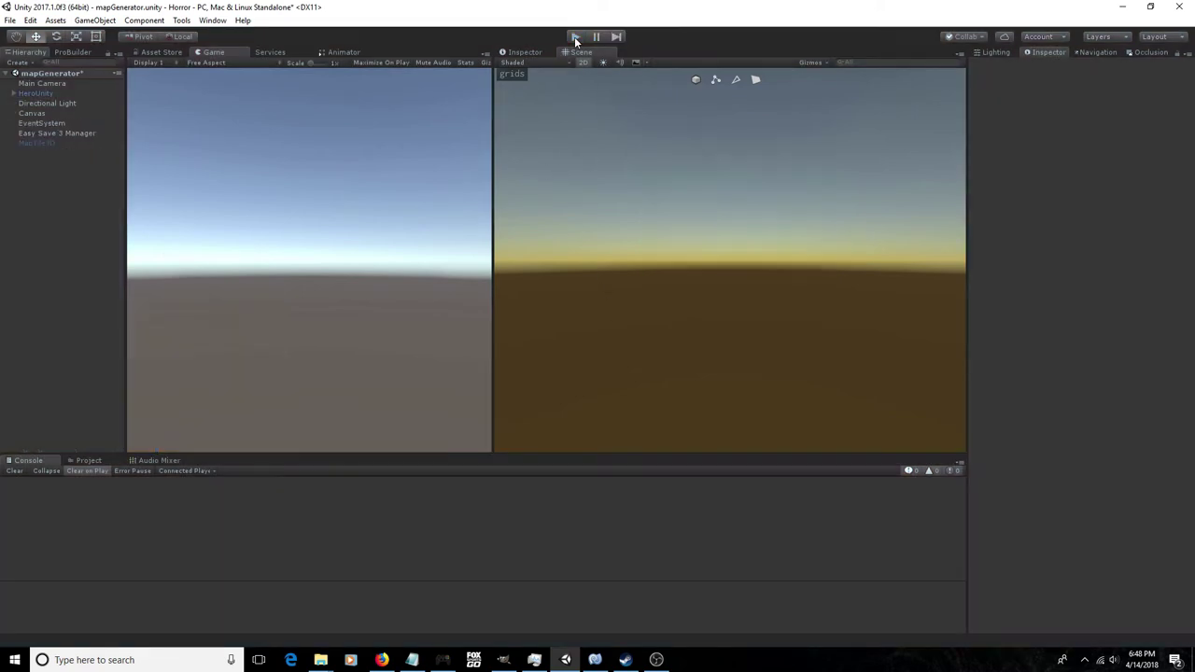
click(575, 38)
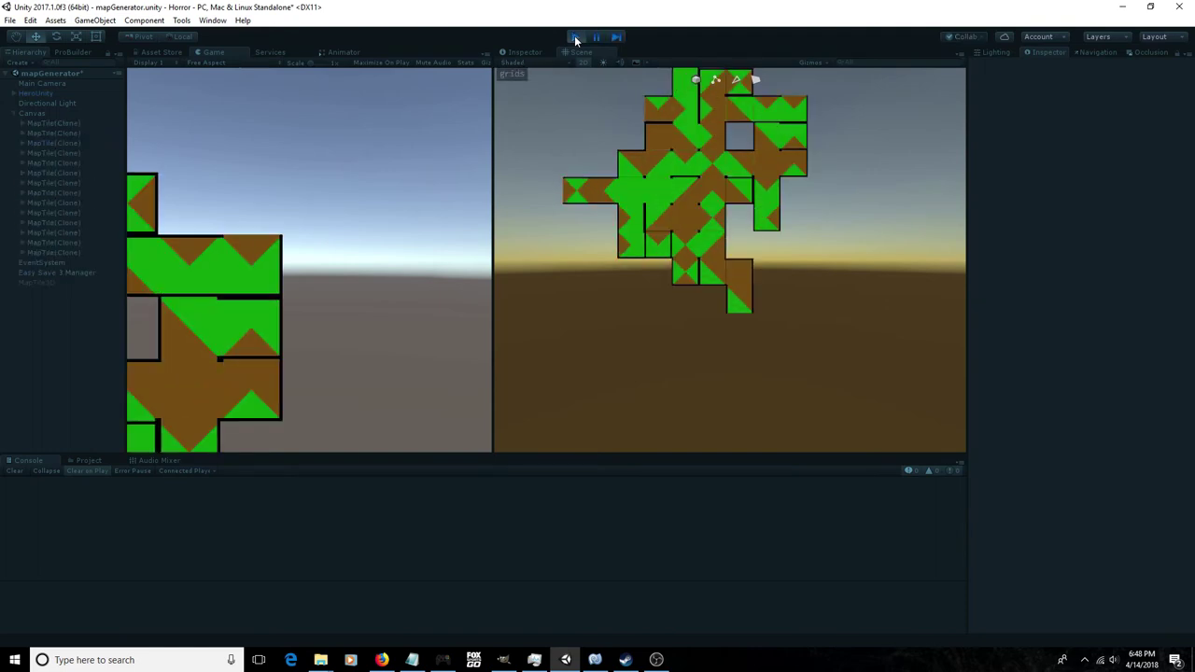
middle_drag(731, 140, 736, 237)
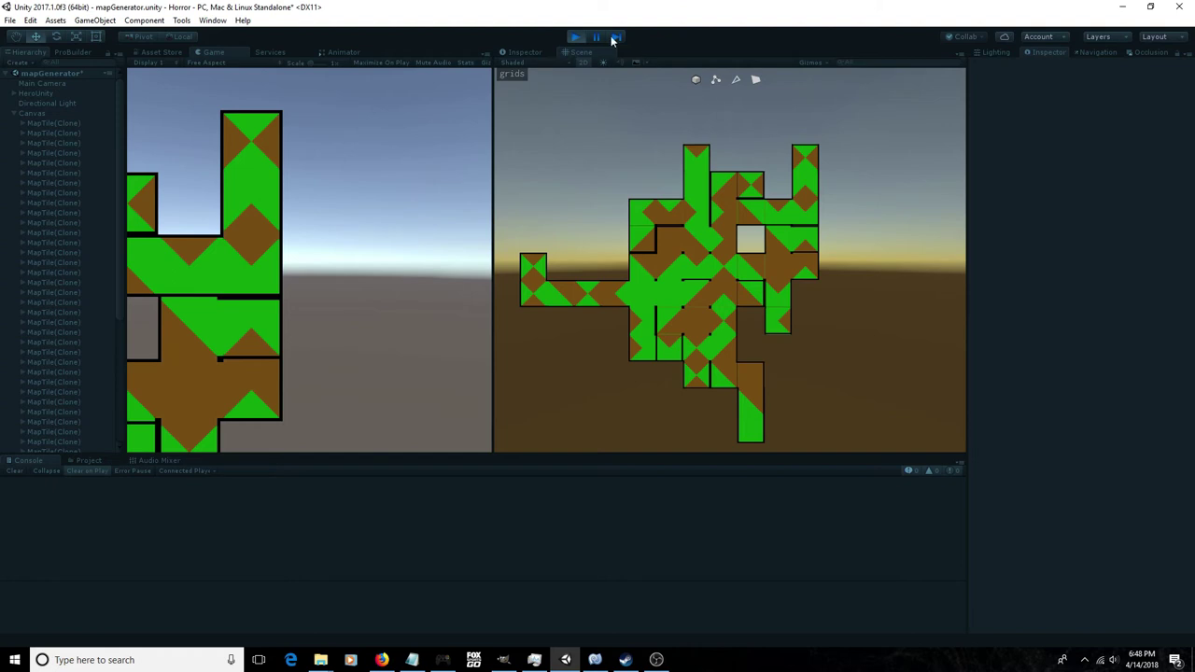
click(574, 38)
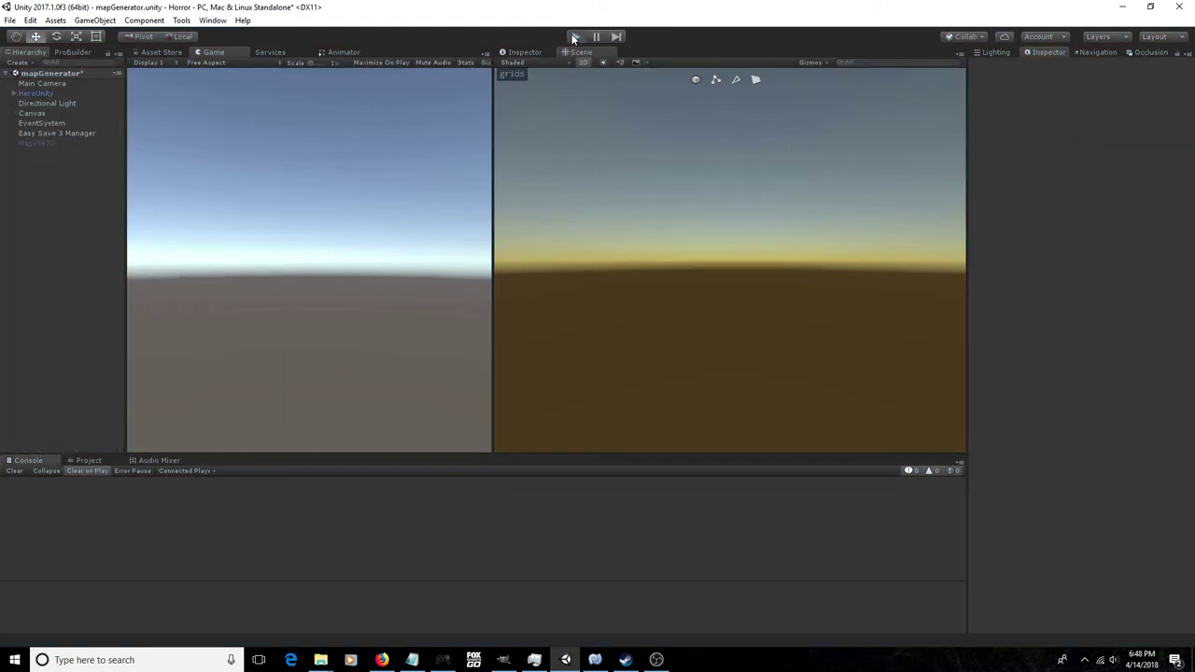
click(574, 38)
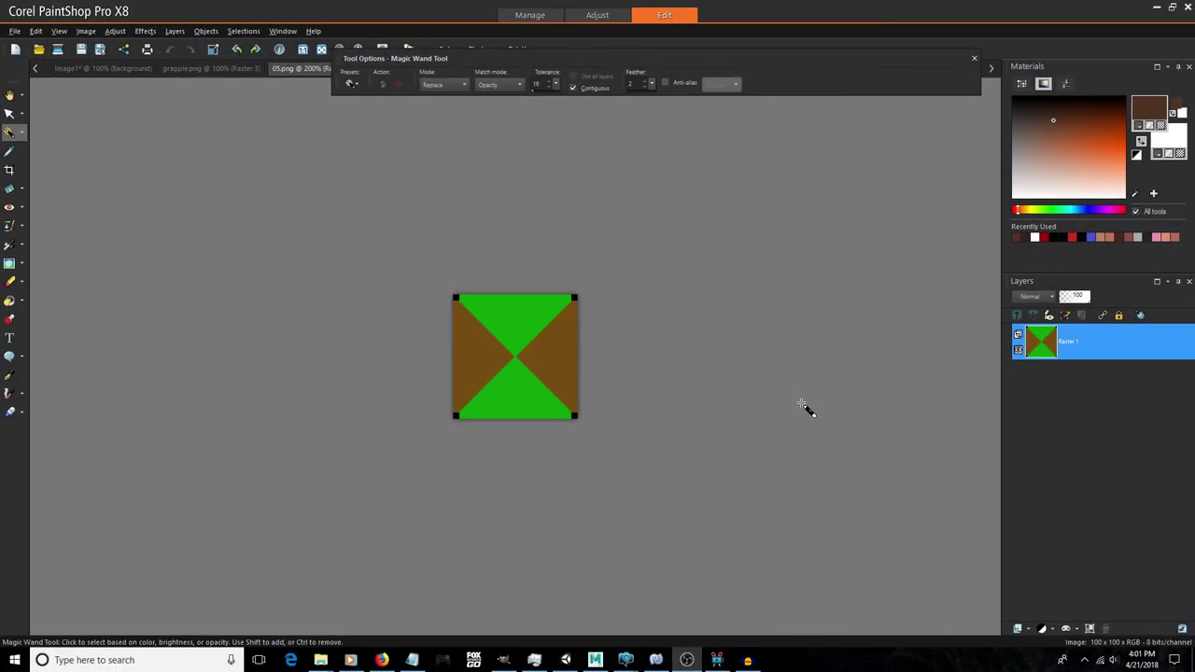
View the crossed tile image 05.png in PaintShop Pro, and restart the mapGenerator scene in Unity to generate another map.
scroll(805, 405, up, 3)
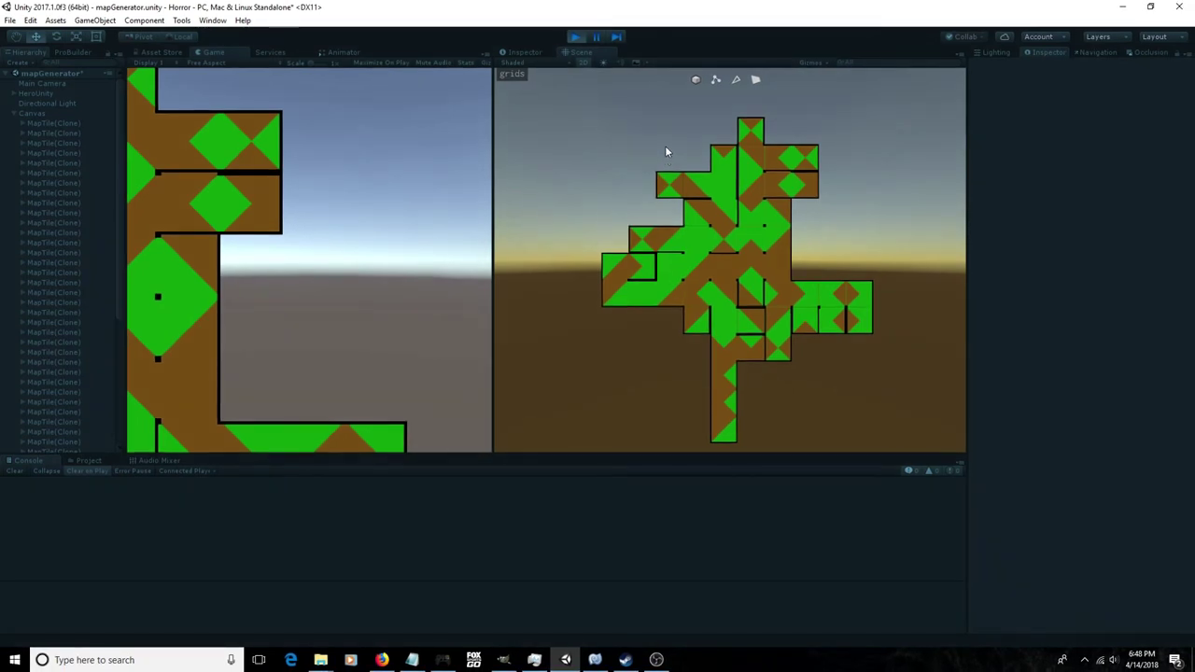
click(576, 37)
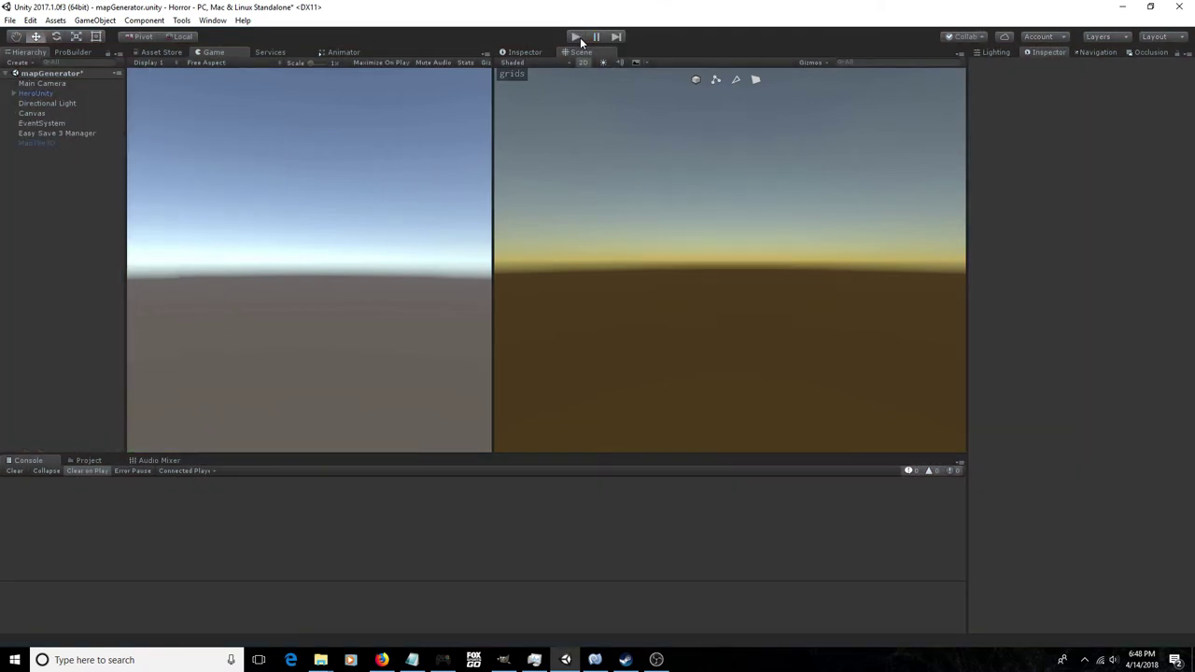
key(ctrl+p)
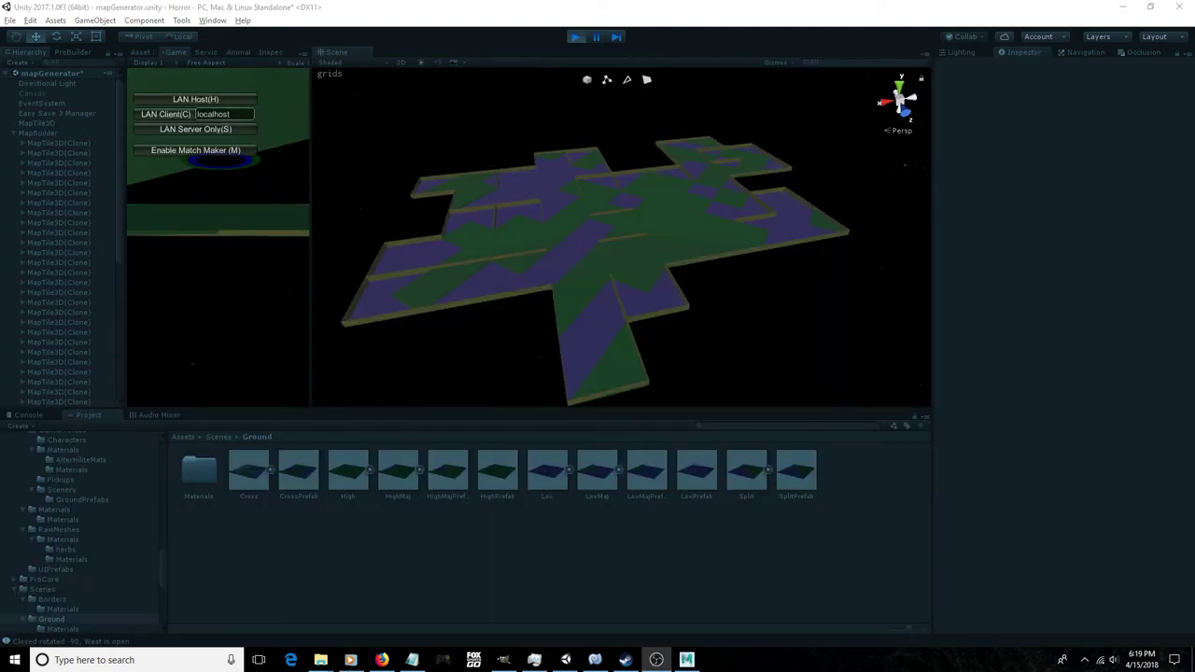
Rerun the 3D version of the map generator and inspect its random green and purple MapTile3D layouts from several angles.
click(576, 37)
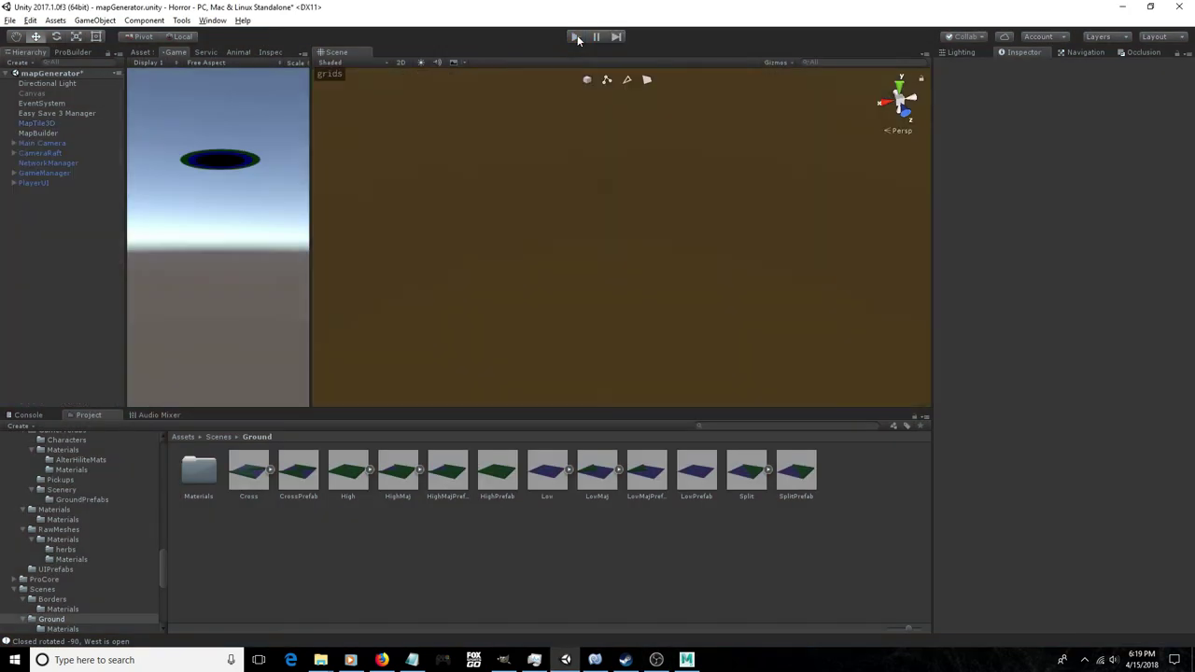
click(577, 36)
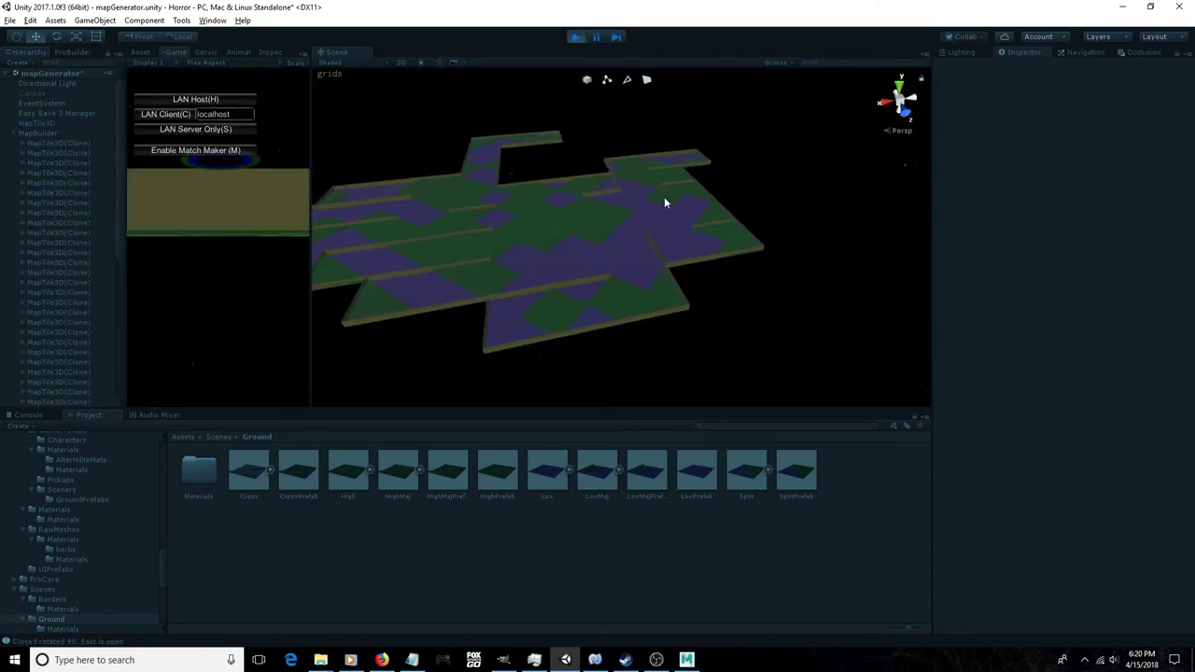
middle_drag(604, 209, 752, 184)
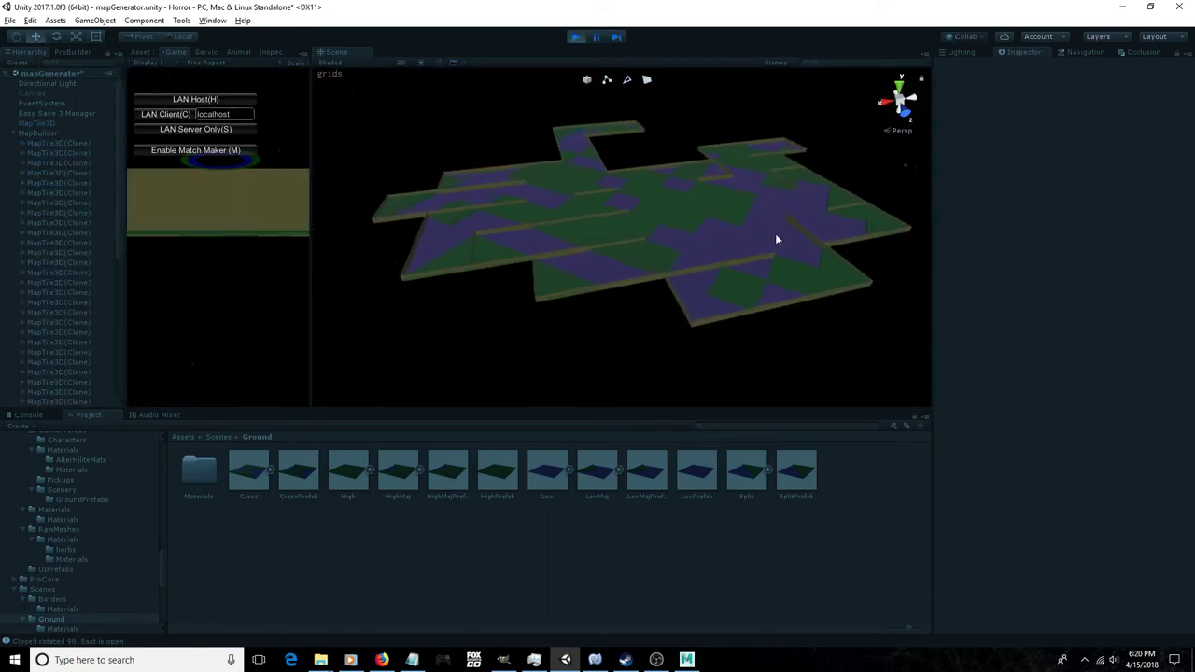
alt+drag(775, 236, 738, 196)
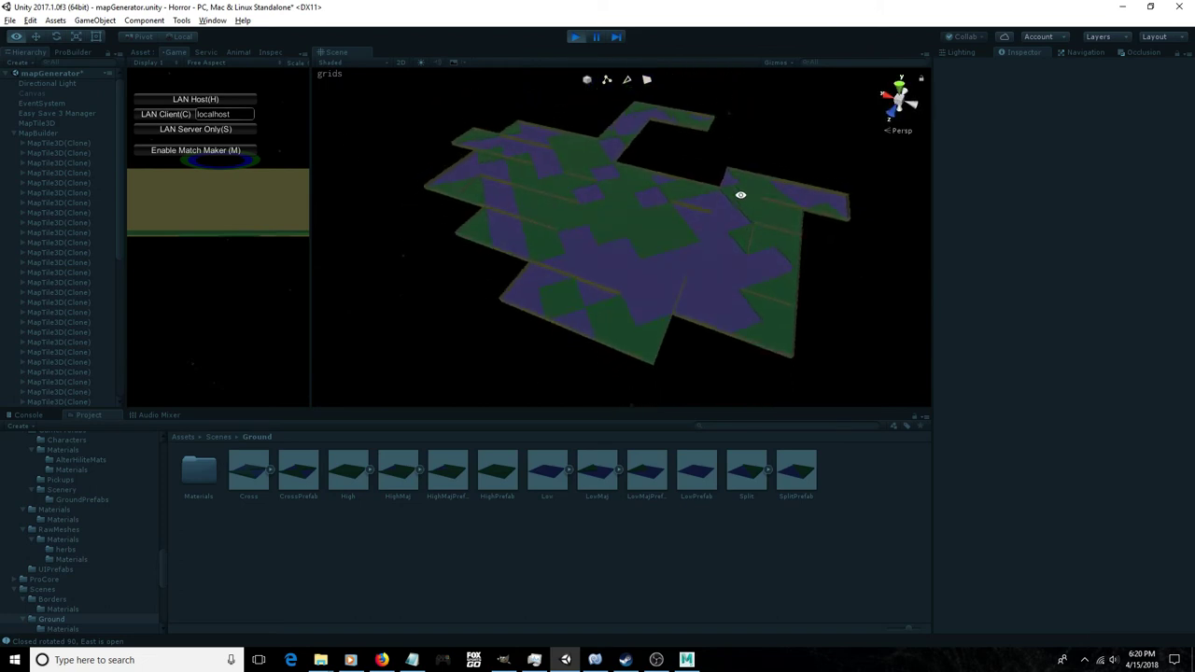
alt+scroll(638, 210, up, 3)
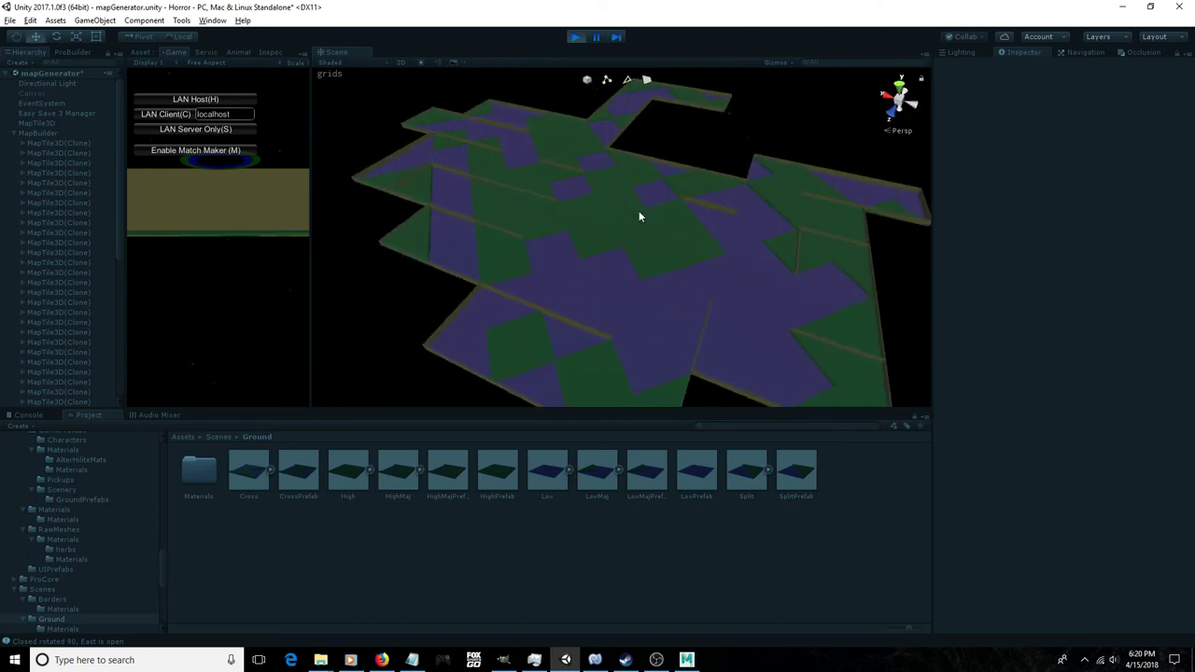
click(575, 38)
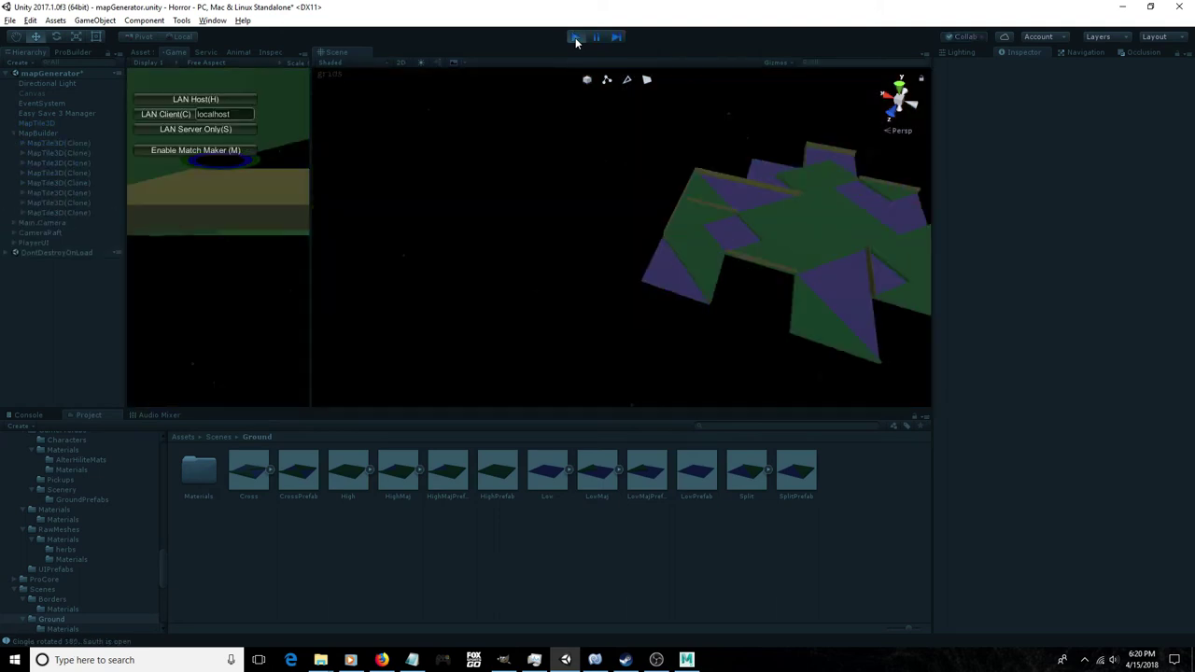
scroll(771, 248, down, 5)
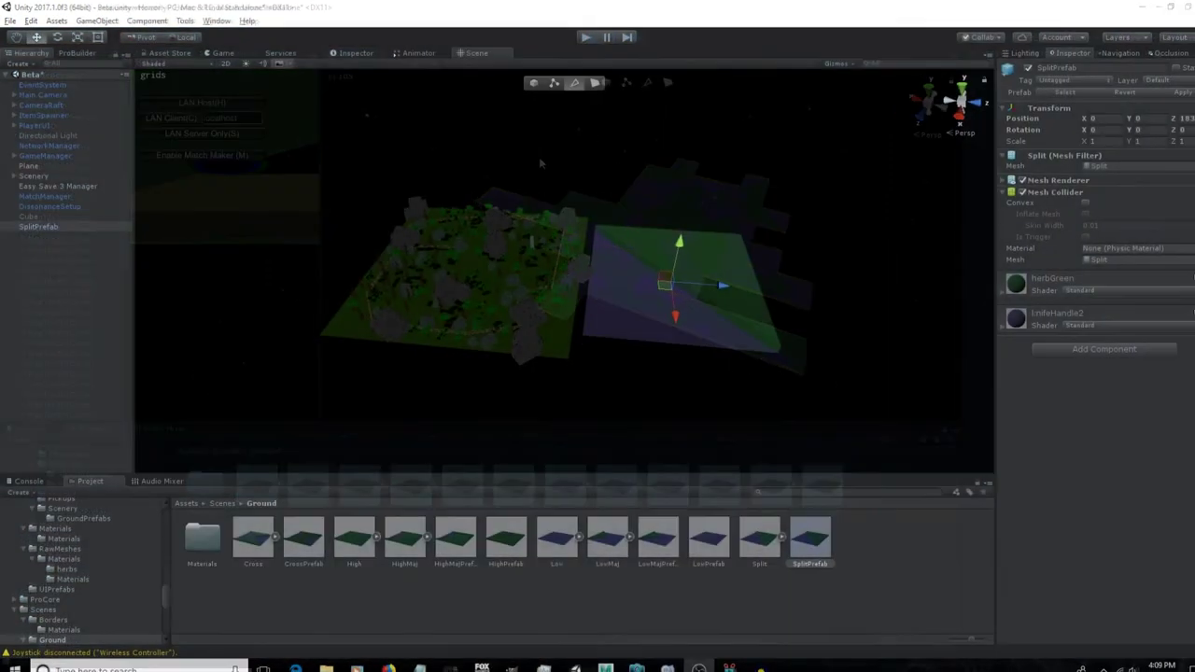
Scale the SplitPrefab ground tile beside the Beta scene's forest level down uniformly to about 0.449.
click(16, 36)
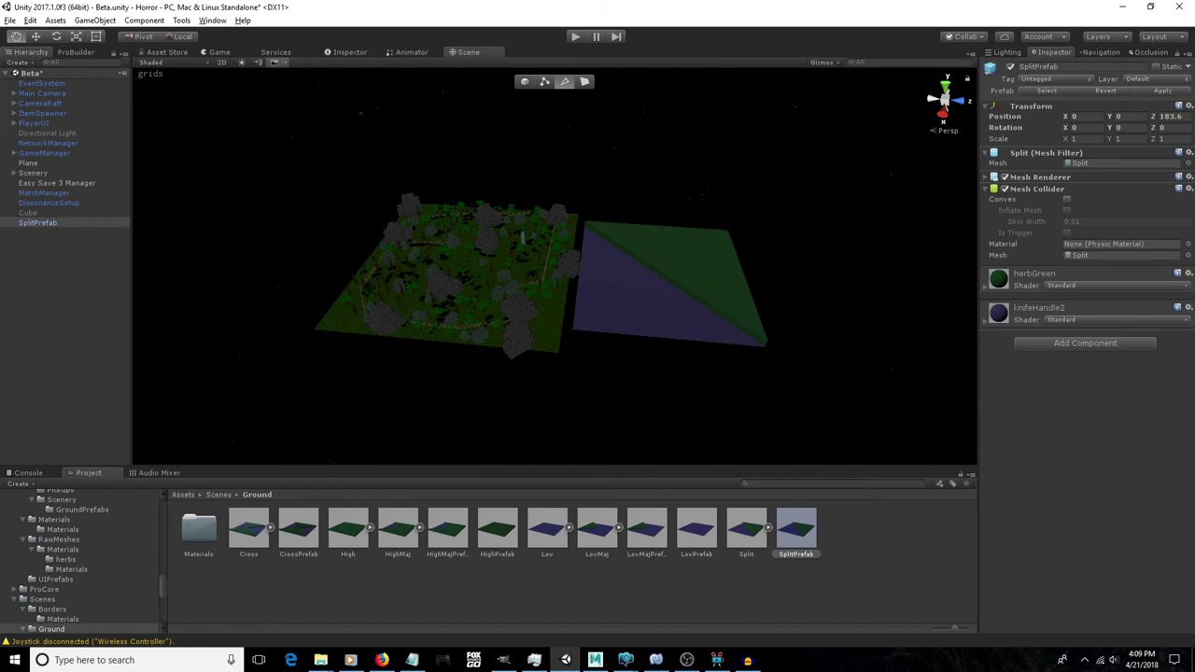
alt+drag(523, 229, 703, 173)
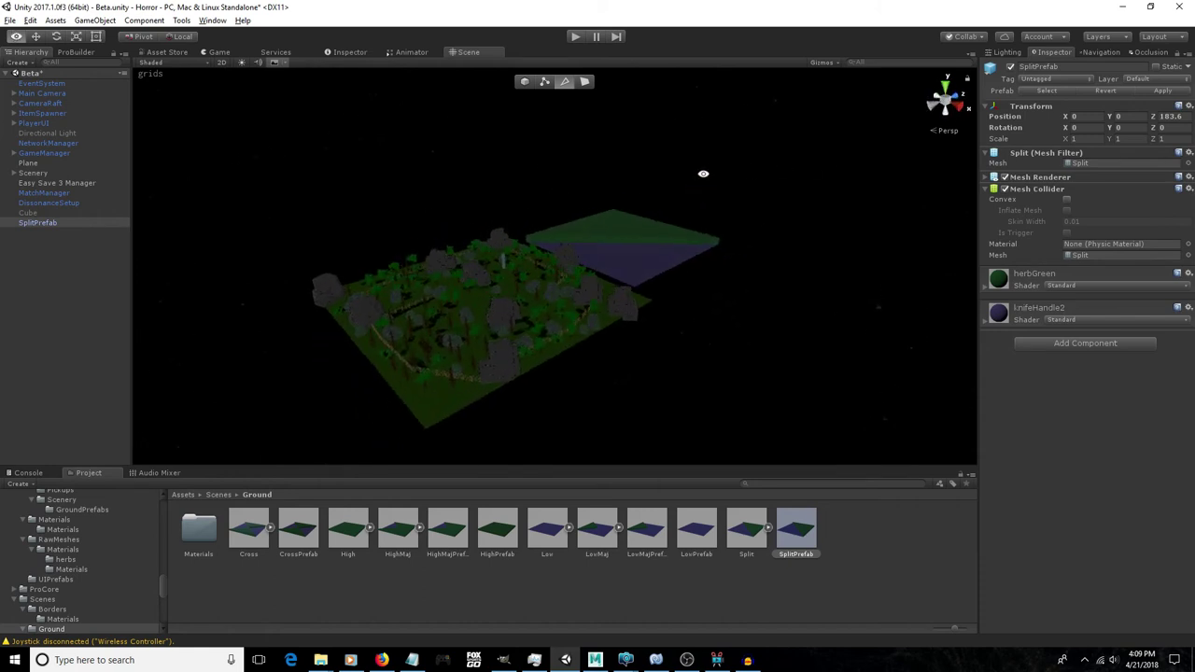
scroll(645, 204, up, 10)
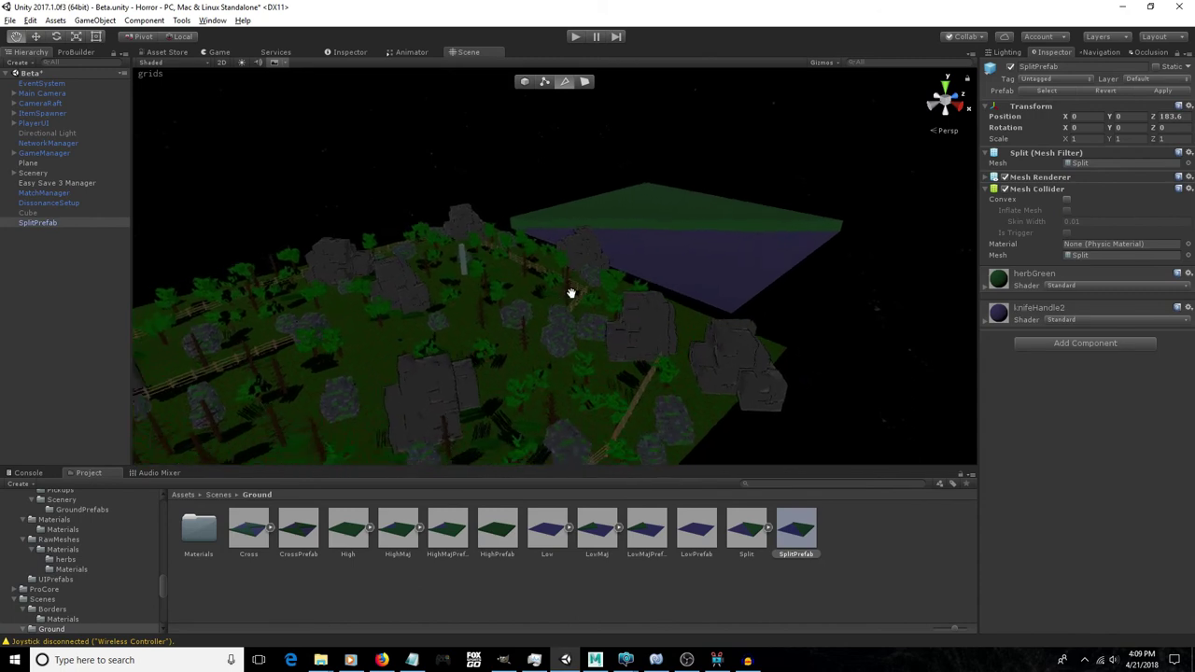
drag(792, 192, 768, 245)
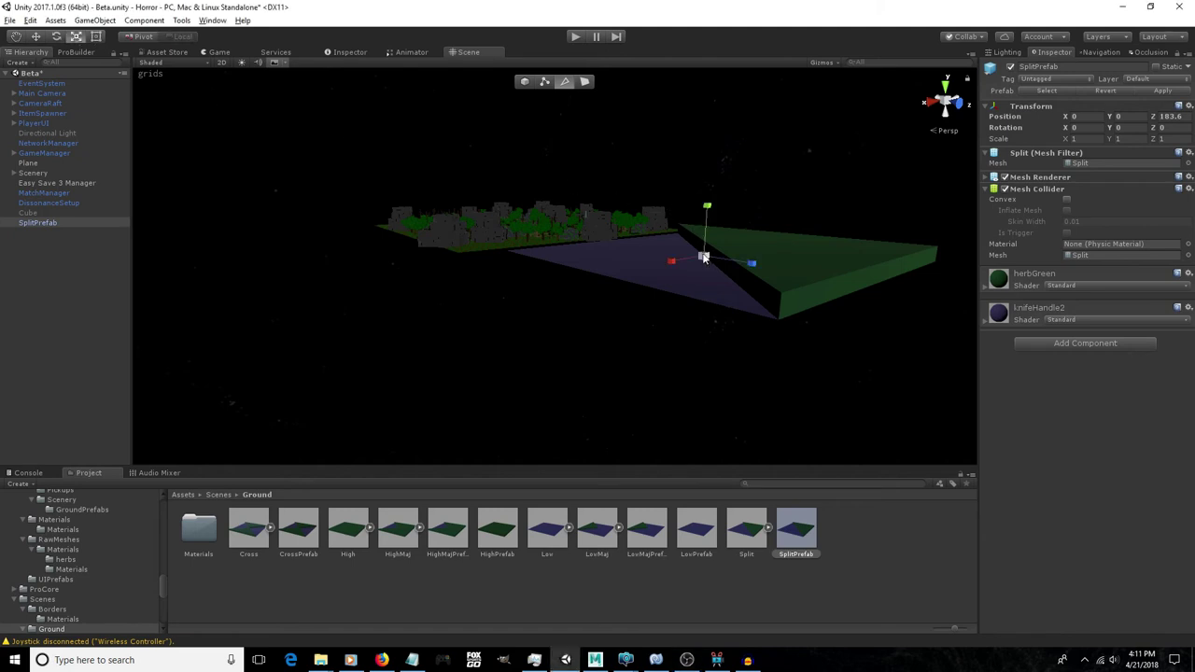
drag(704, 257, 681, 257)
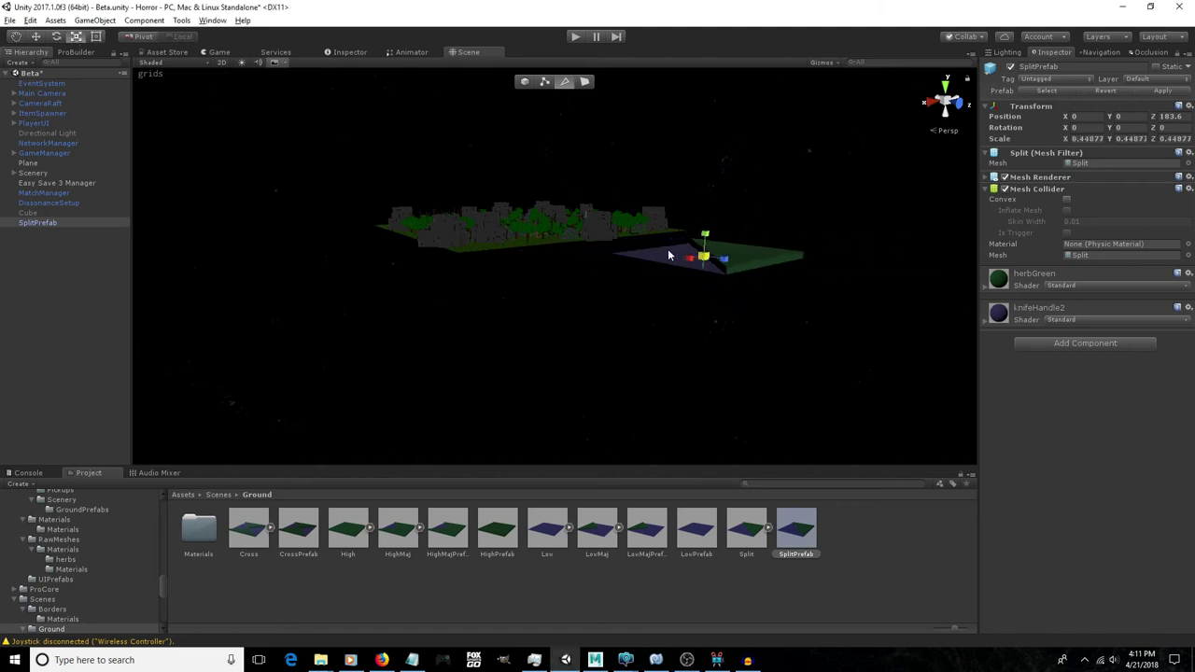
alt+drag(715, 365, 822, 418)
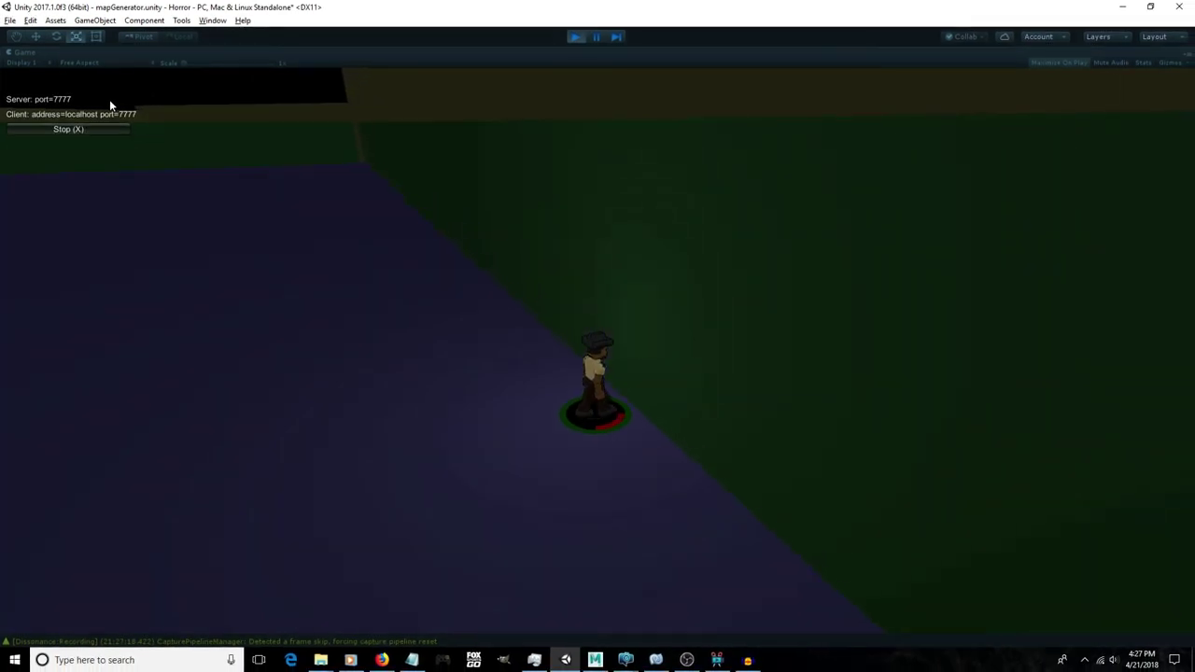
Playtest the generated 3D map by moving the character along the border between raised green and low purple ground.
key(e)
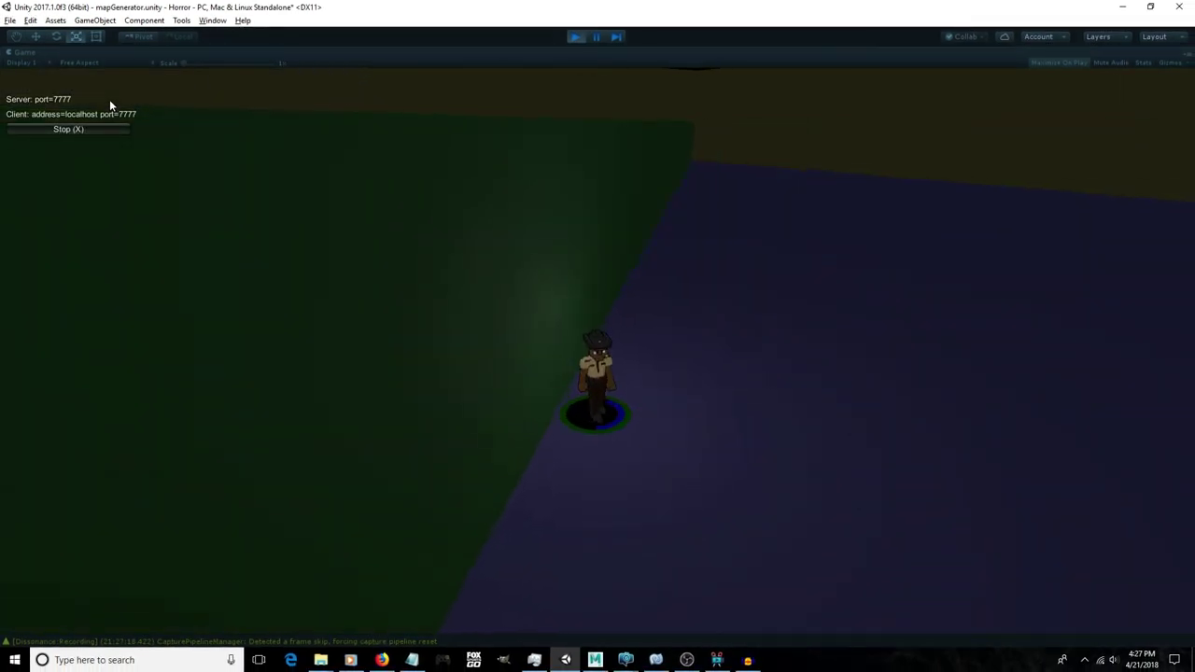
key(a)
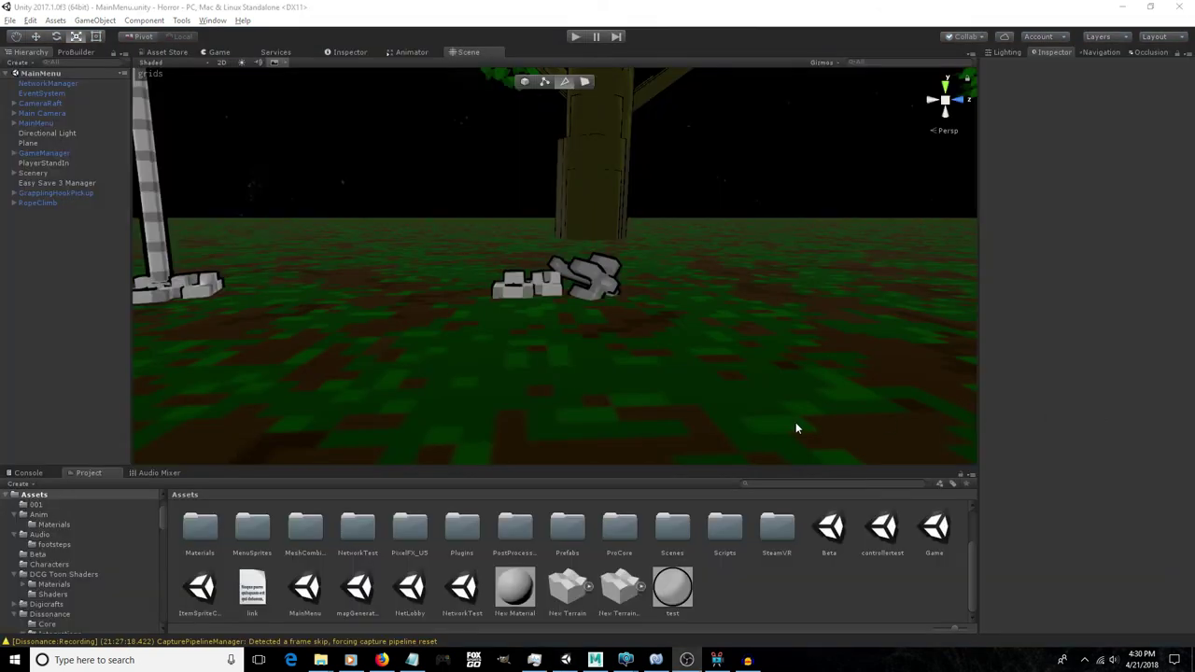
Inspect the grappling hook pickup and the climbing rope in the MainMenu scene from different angles.
right_drag(845, 331, 645, 356)
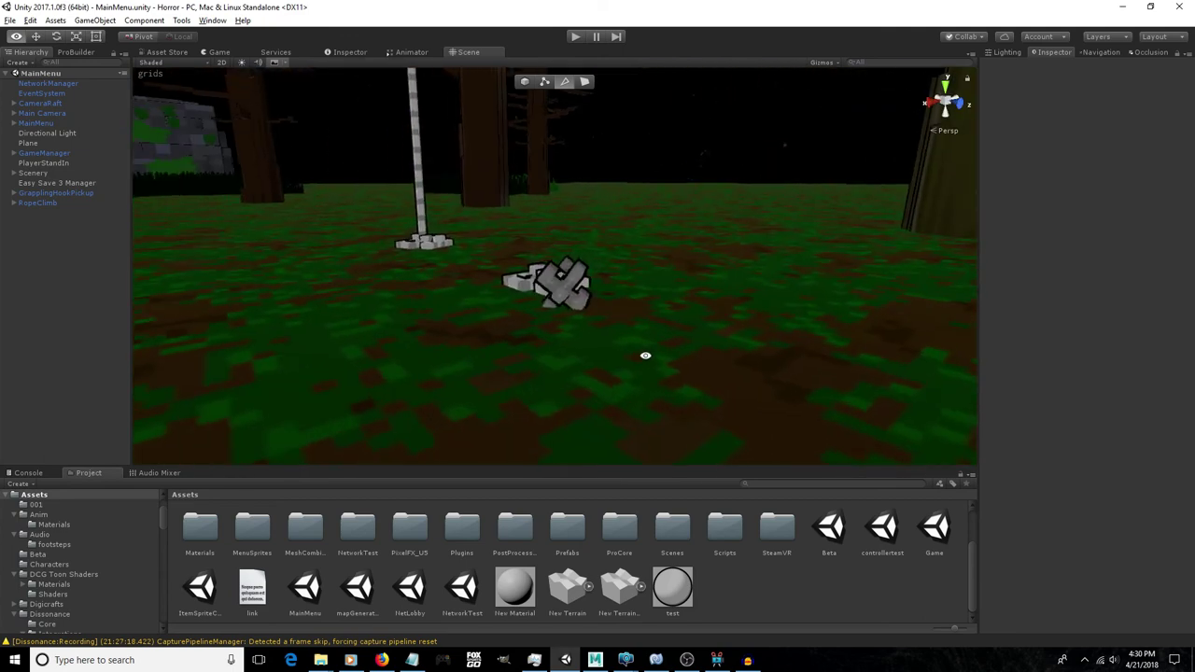
right_drag(596, 322, 524, 447)
right_drag(635, 270, 569, 309)
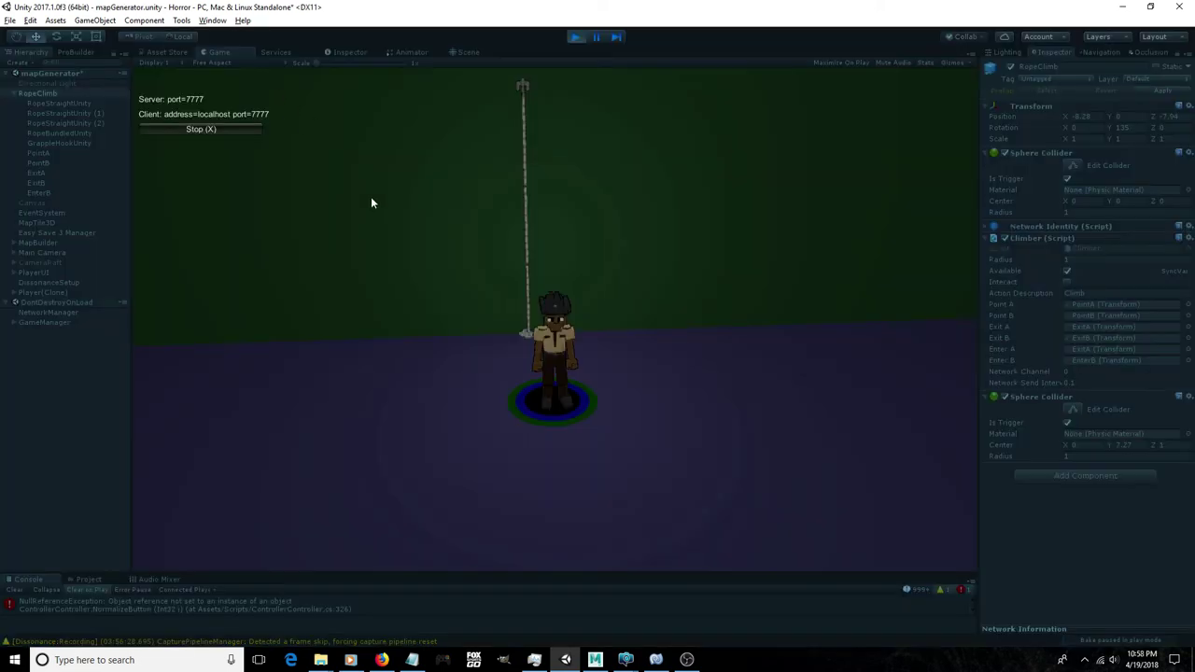
Walk the character up to the rope hanging on the green wall to test the Climb interaction.
key(w)
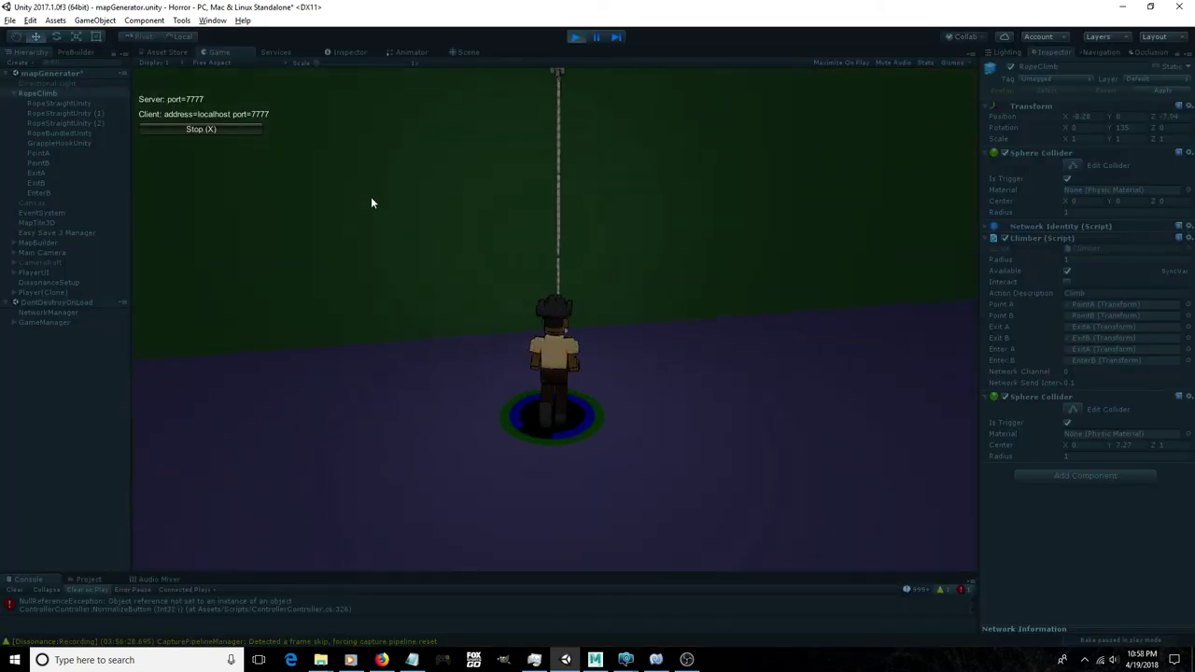
key(w)
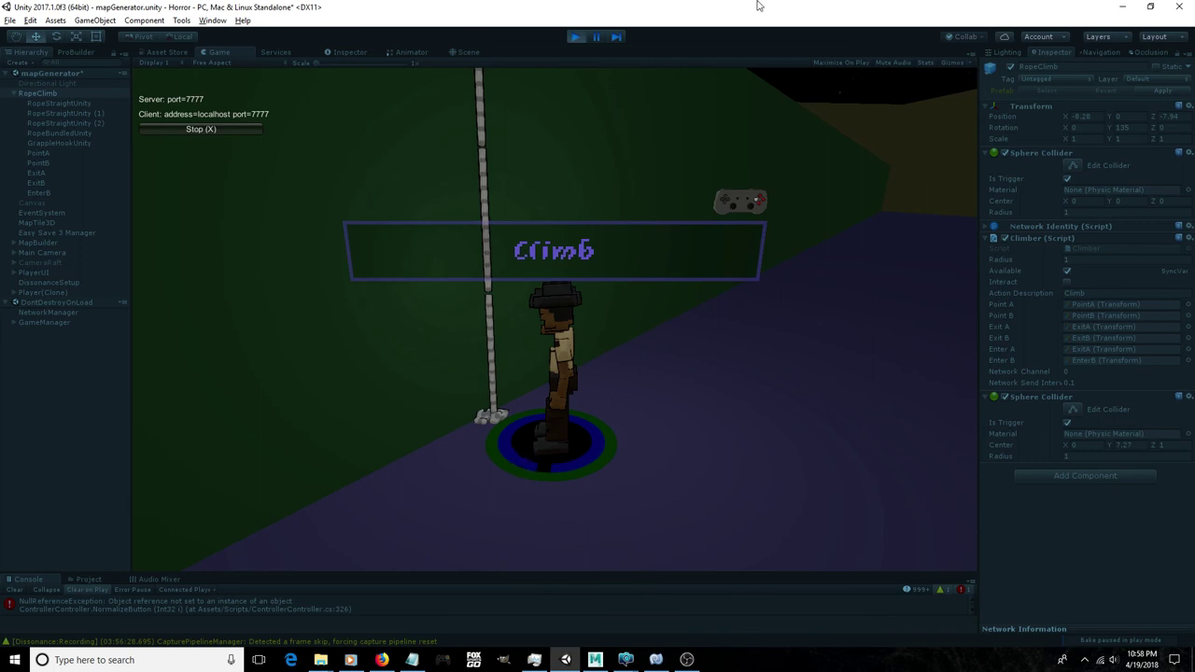
Playtest the Climb interaction by using the rope on the green wall and moving the character around its base.
key(w)
key(e)
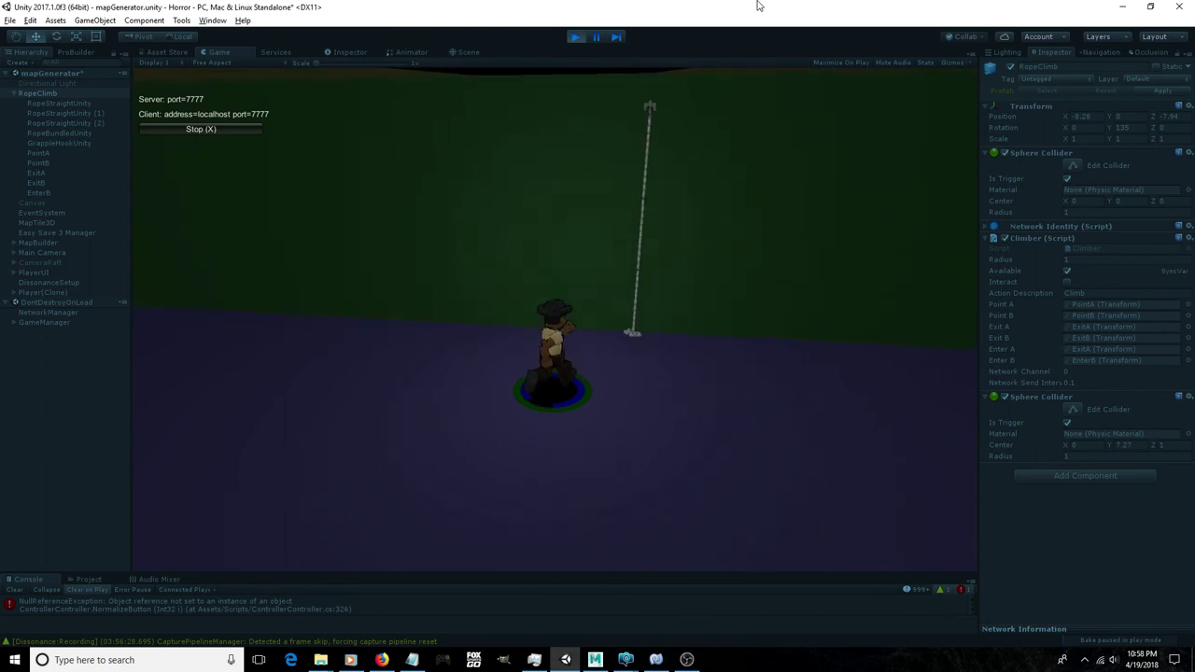
key(d)
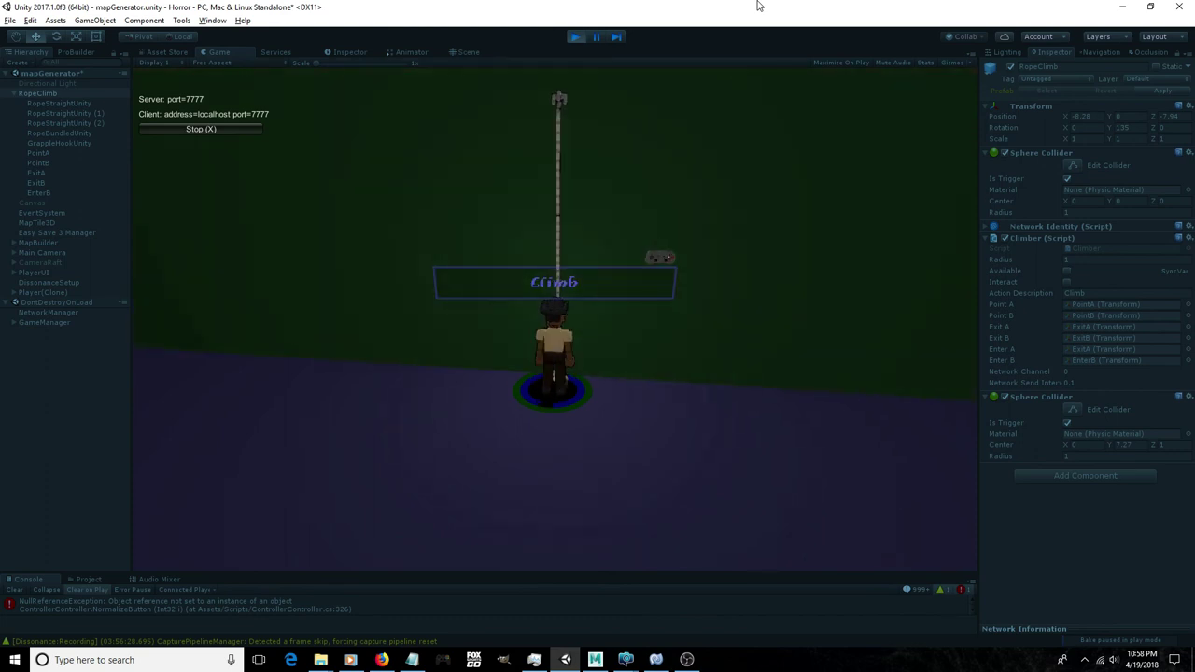
key(d)
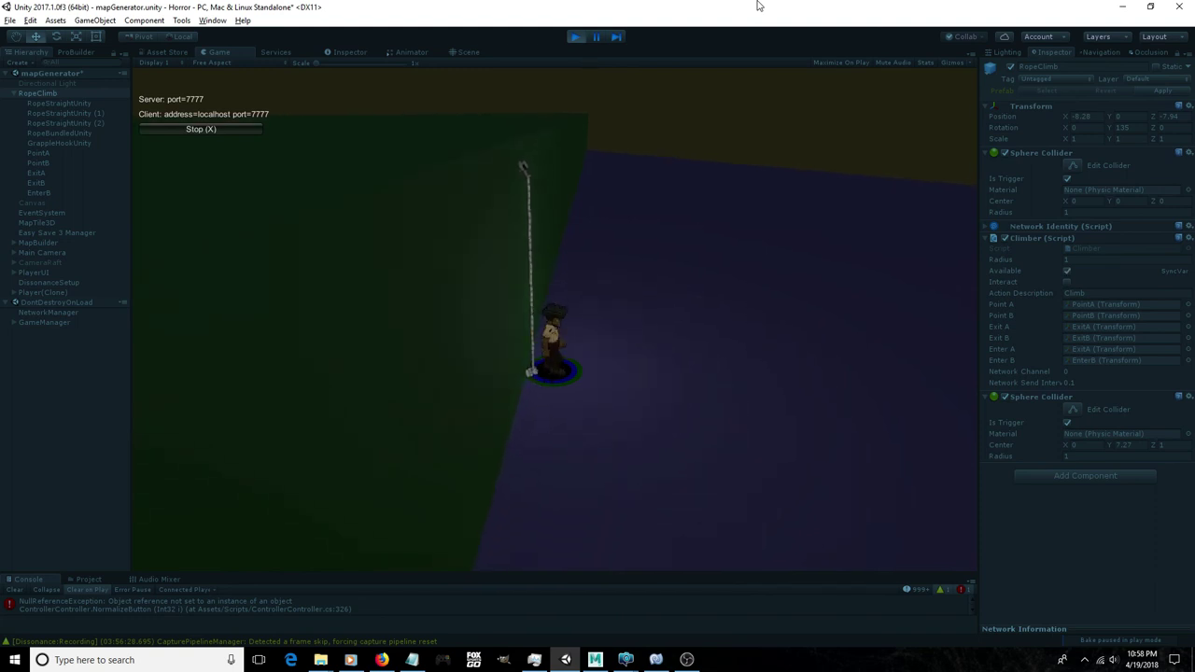
key(d)
key(a)
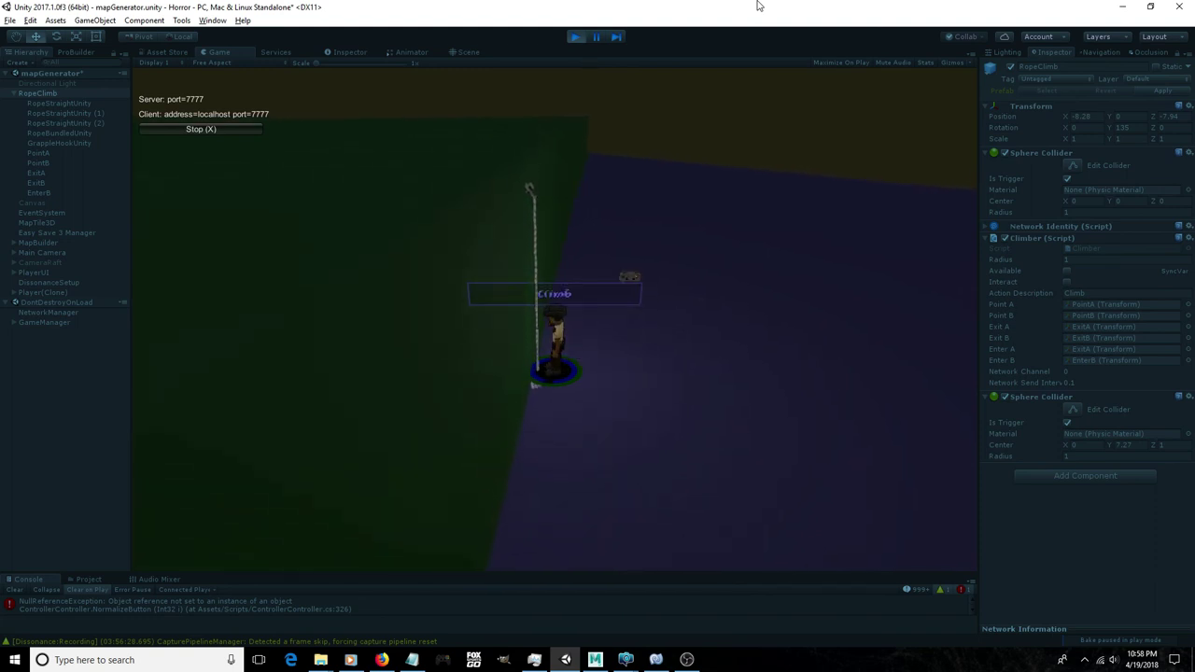
key(w)
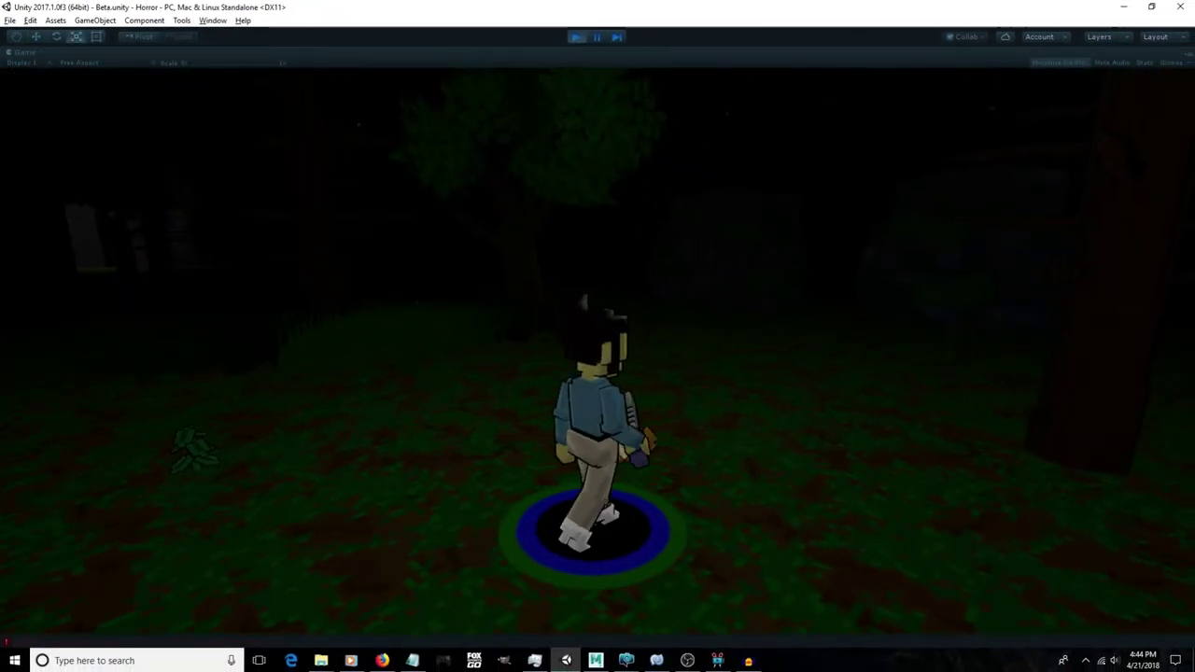
Walk the character through the Beta scene's dark forest and turn on the flashlight.
key(w)
key(a)
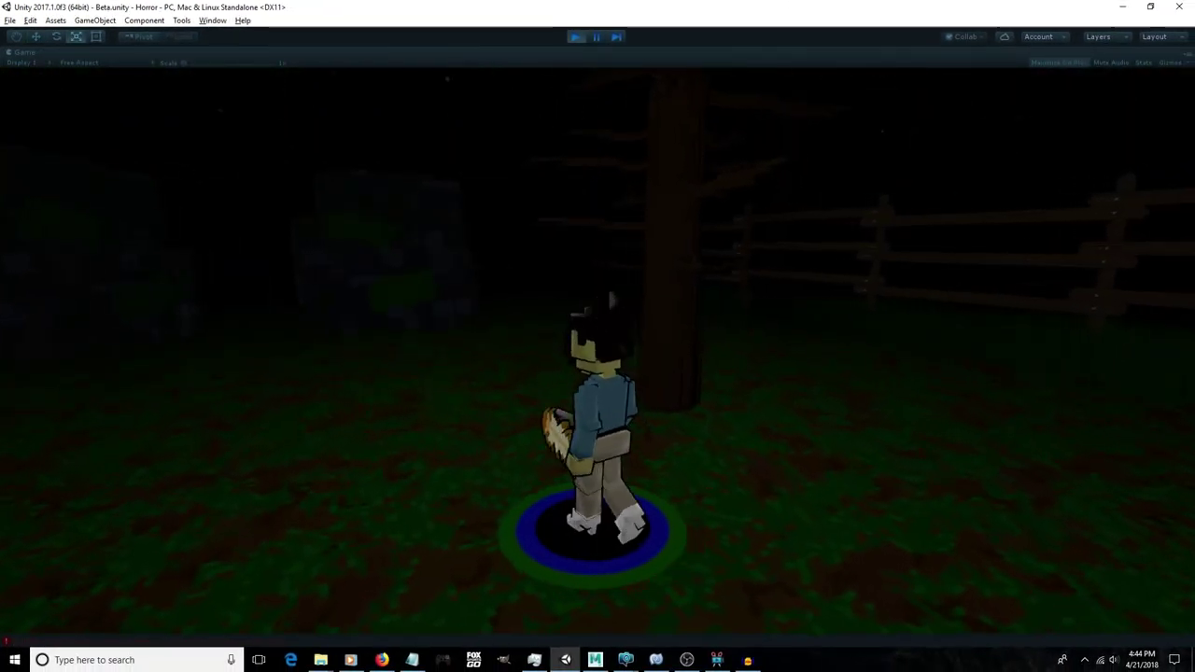
key(f)
key(a)
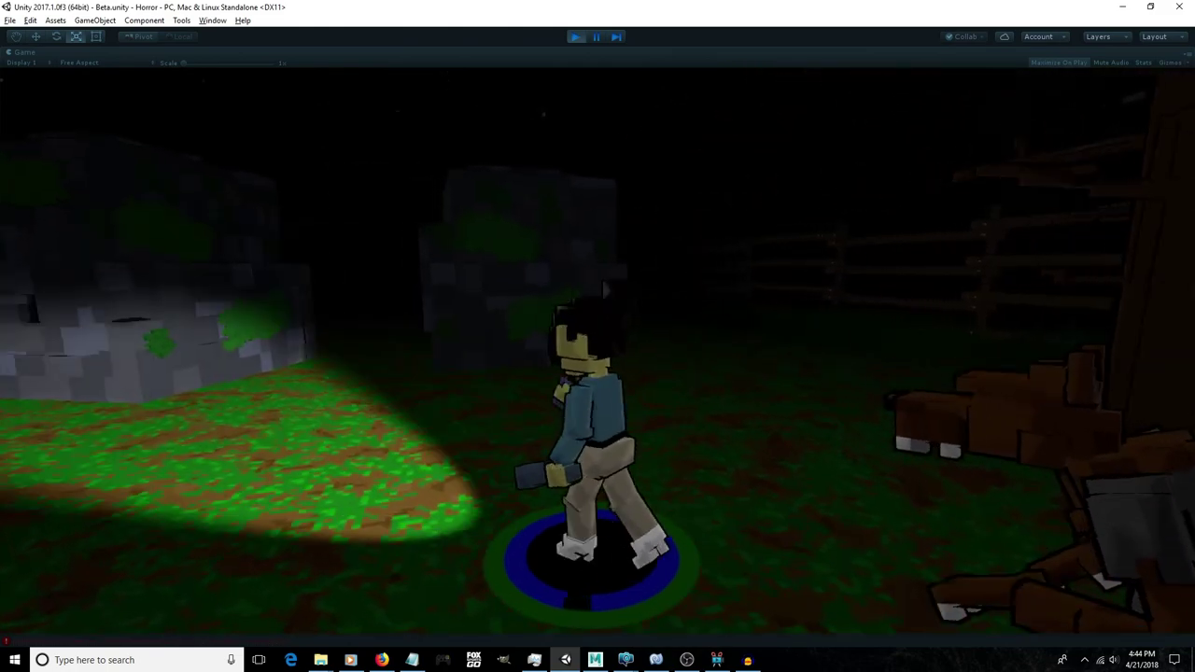
Fight the werewolf near the stone ruins with repeated knife attacks, backing away and circling it.
click(597, 262)
key(w)
click(597, 267)
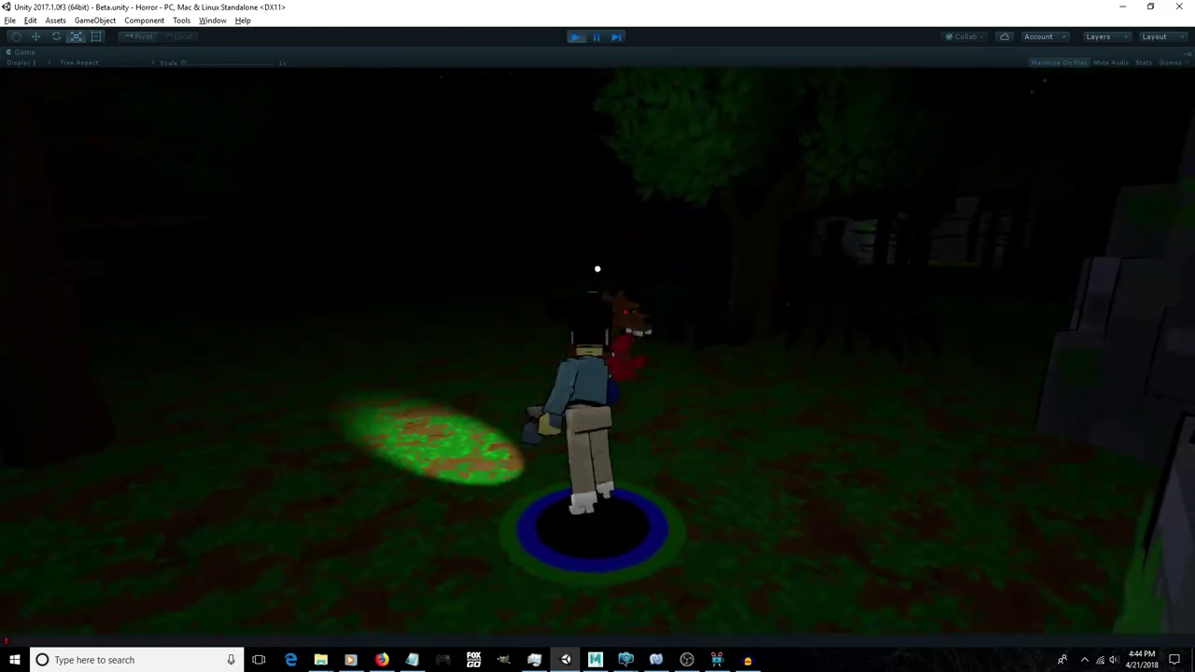
click(597, 275)
key(s)
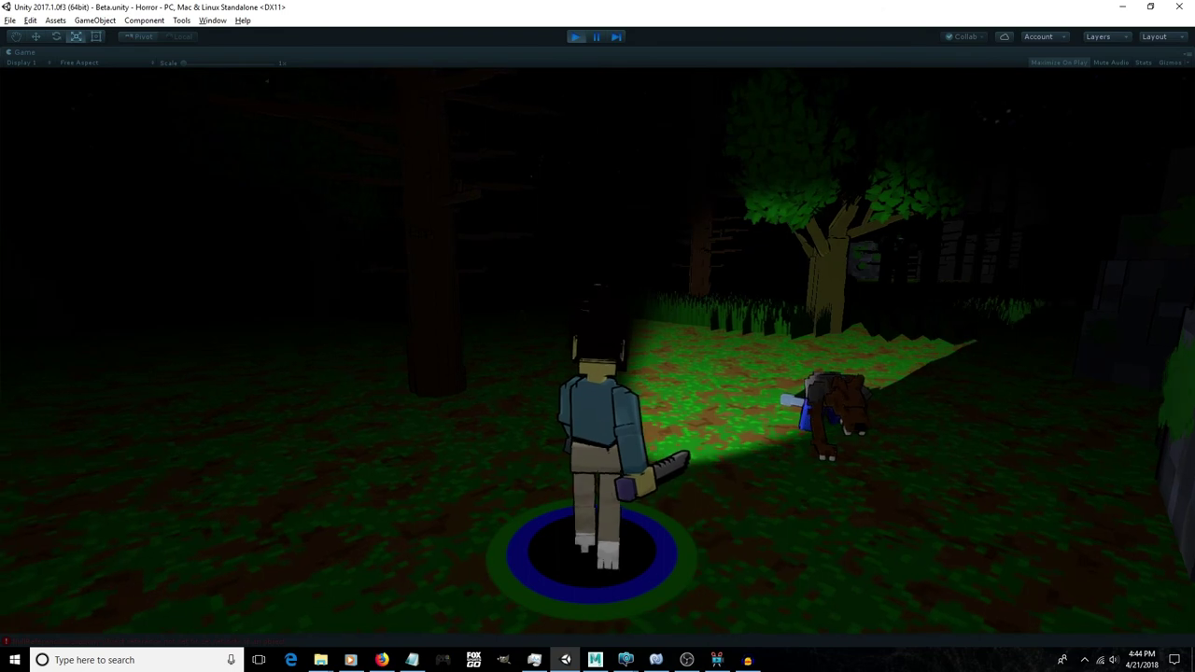
key(d)
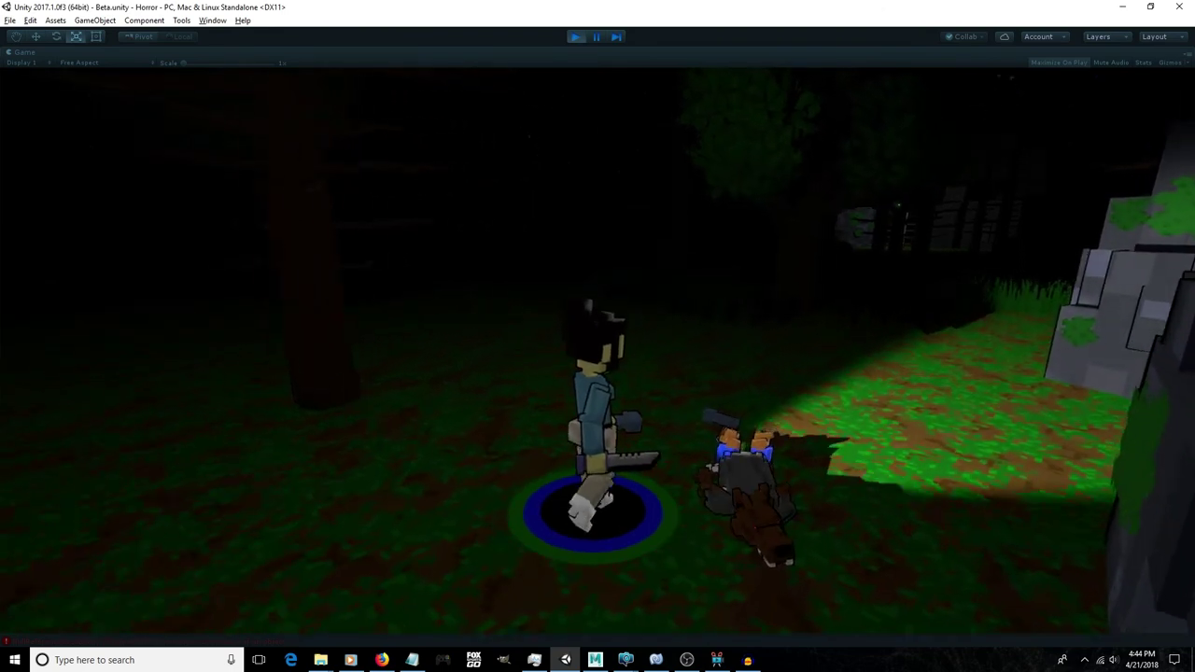
Explore the Beta scene's forest by flashlight, walking from the fence and stone ruins through the trees and tall grass.
key(w)
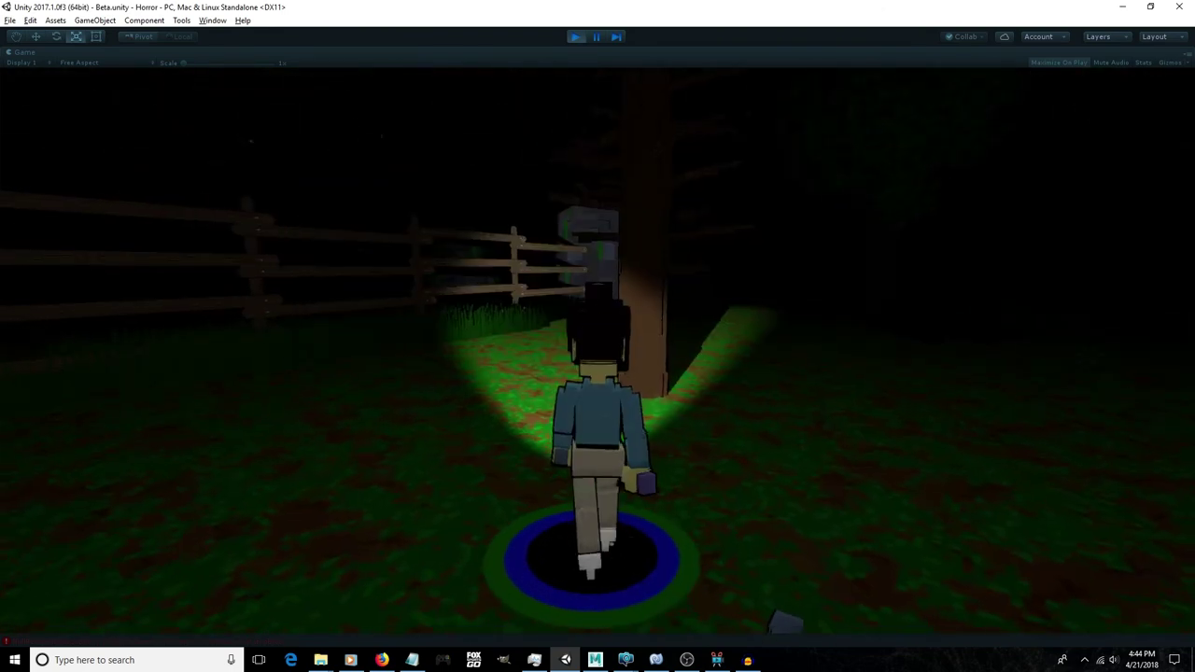
key(w)
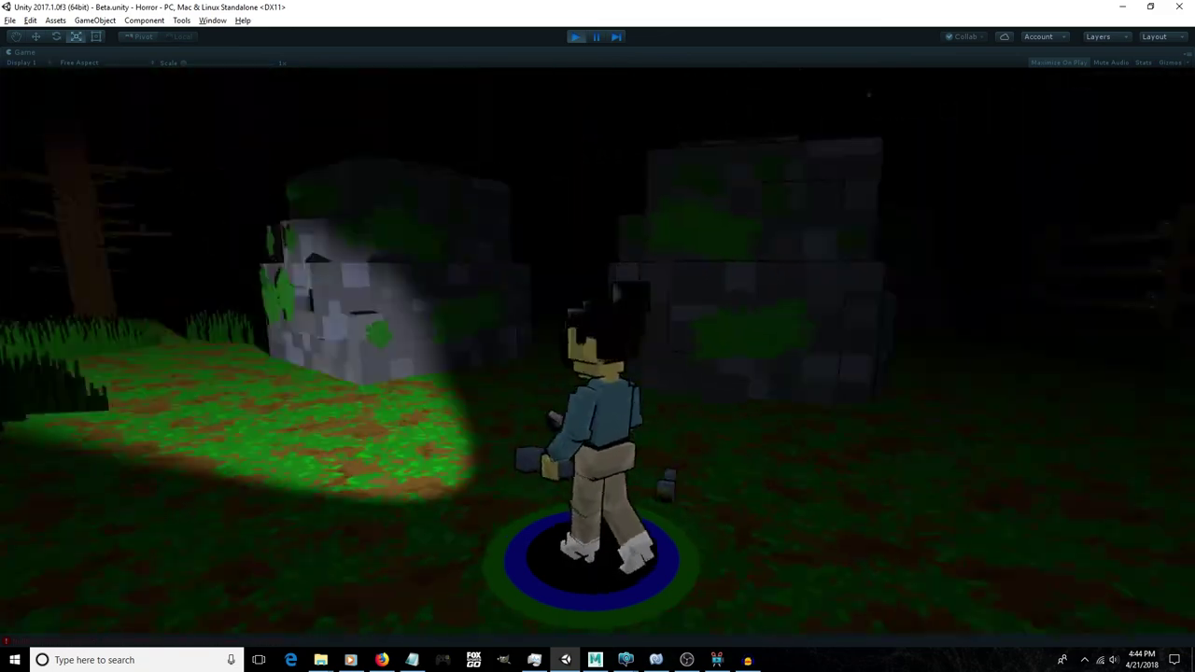
key(w)
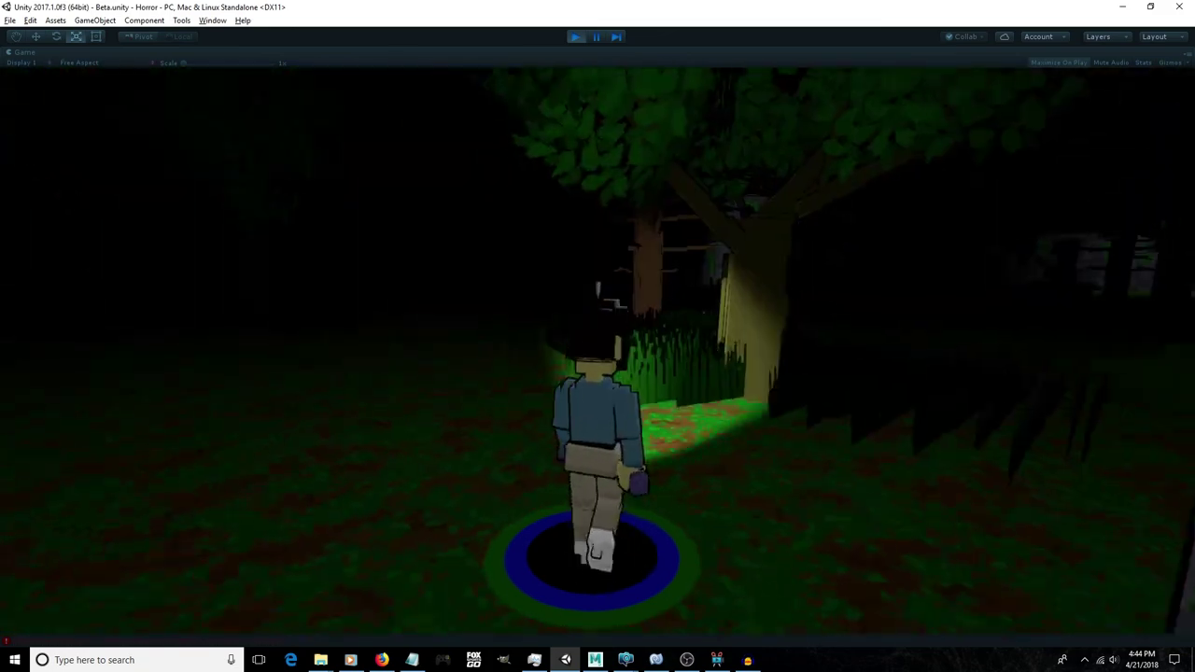
key(w)
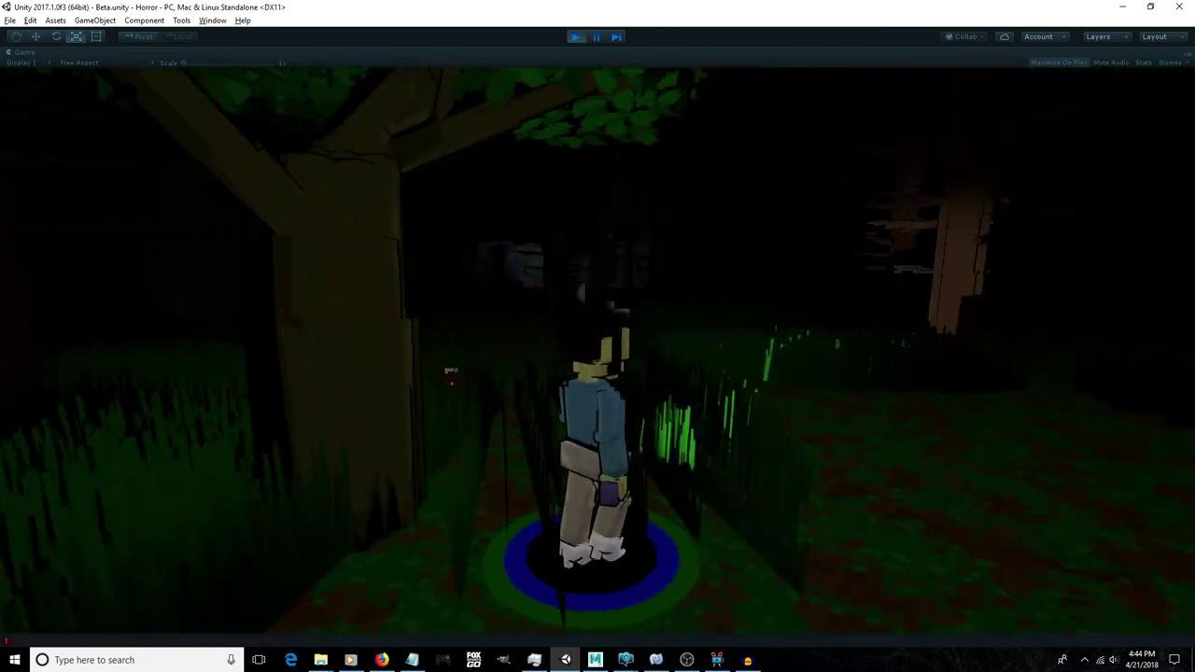
key(w)
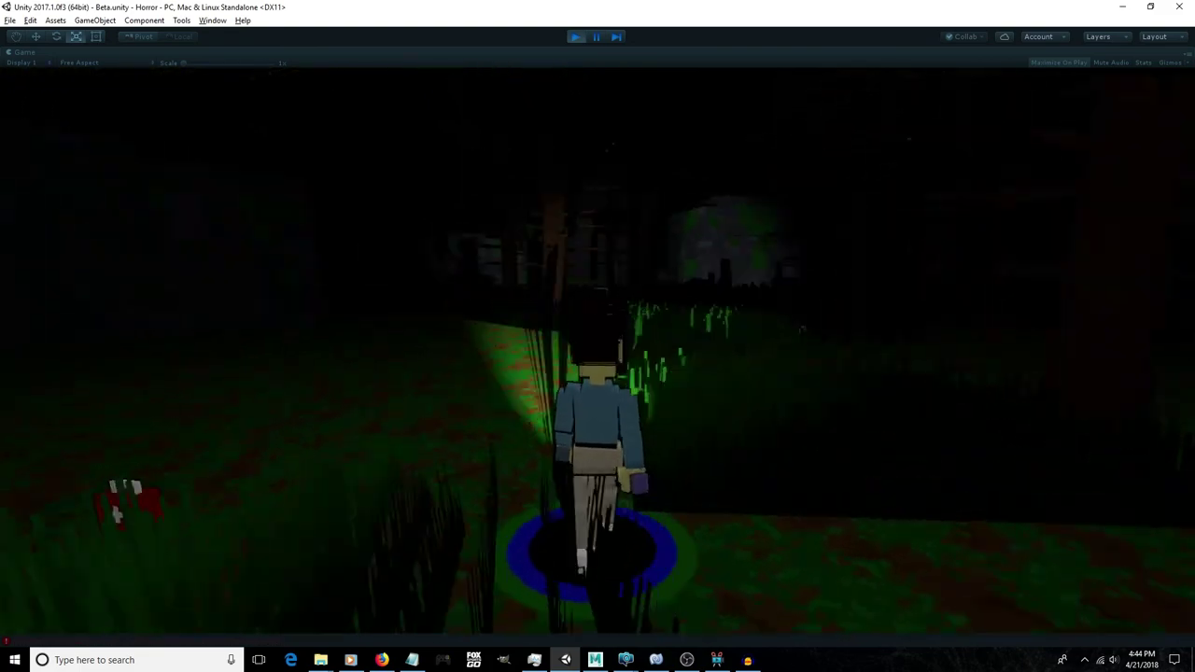
key(d)
key(w)
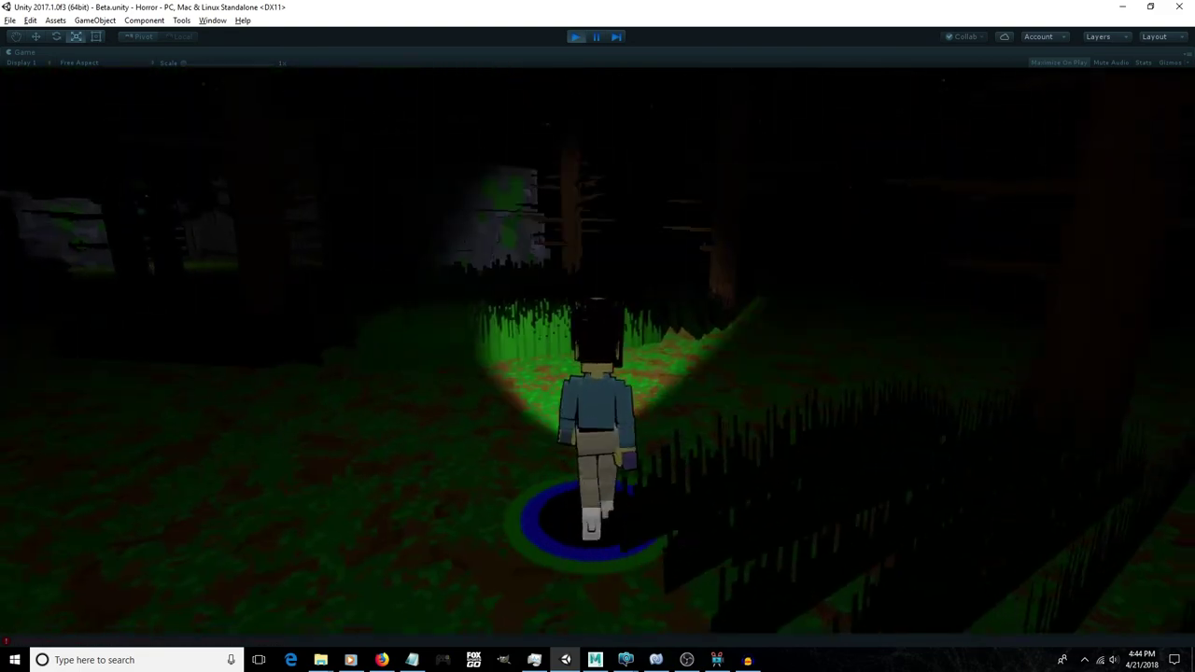
key(d)
key(w)
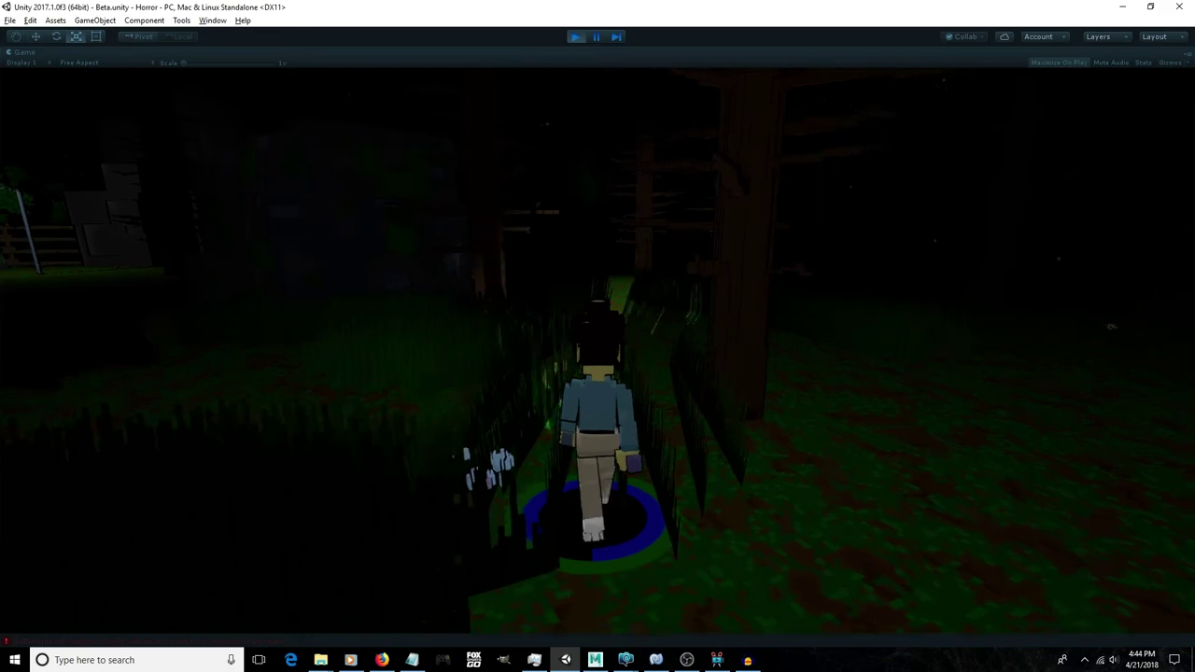